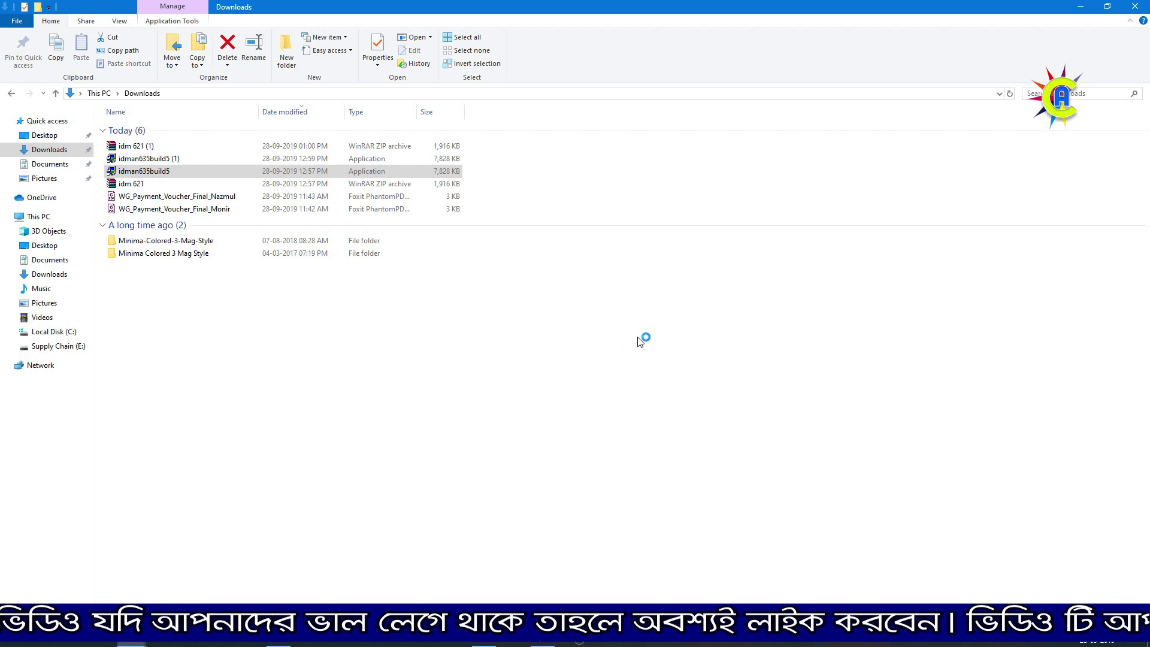
Install Internet Download Manager, accepting the licence terms and keeping the default destination folder and desktop icon option
click(622, 407)
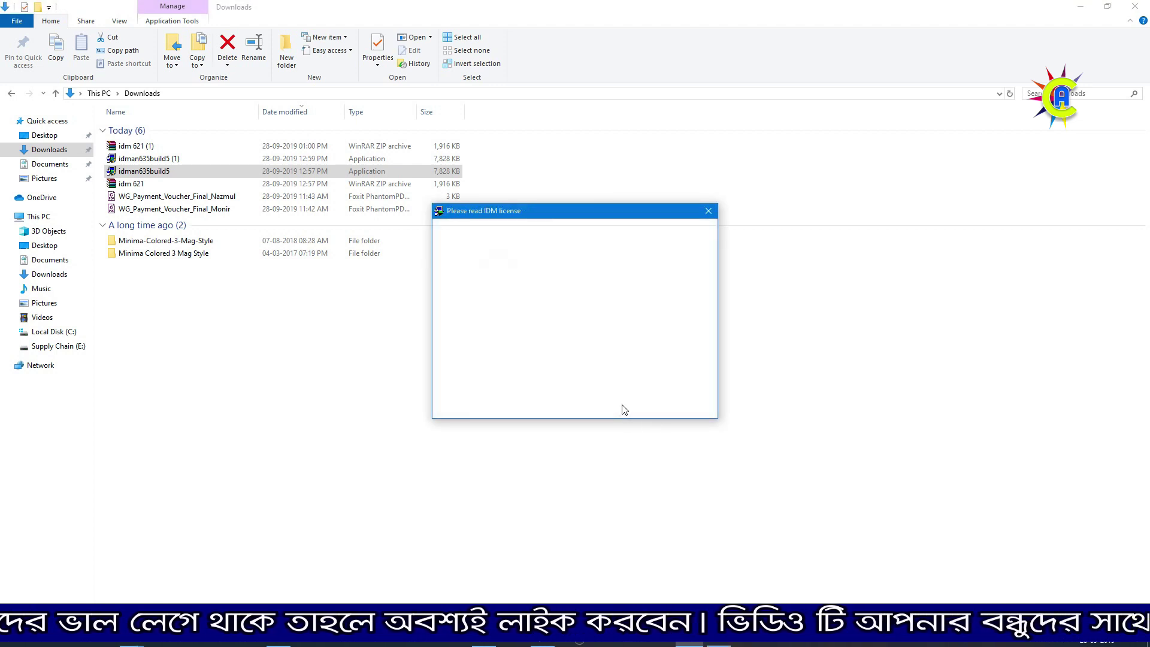
click(535, 379)
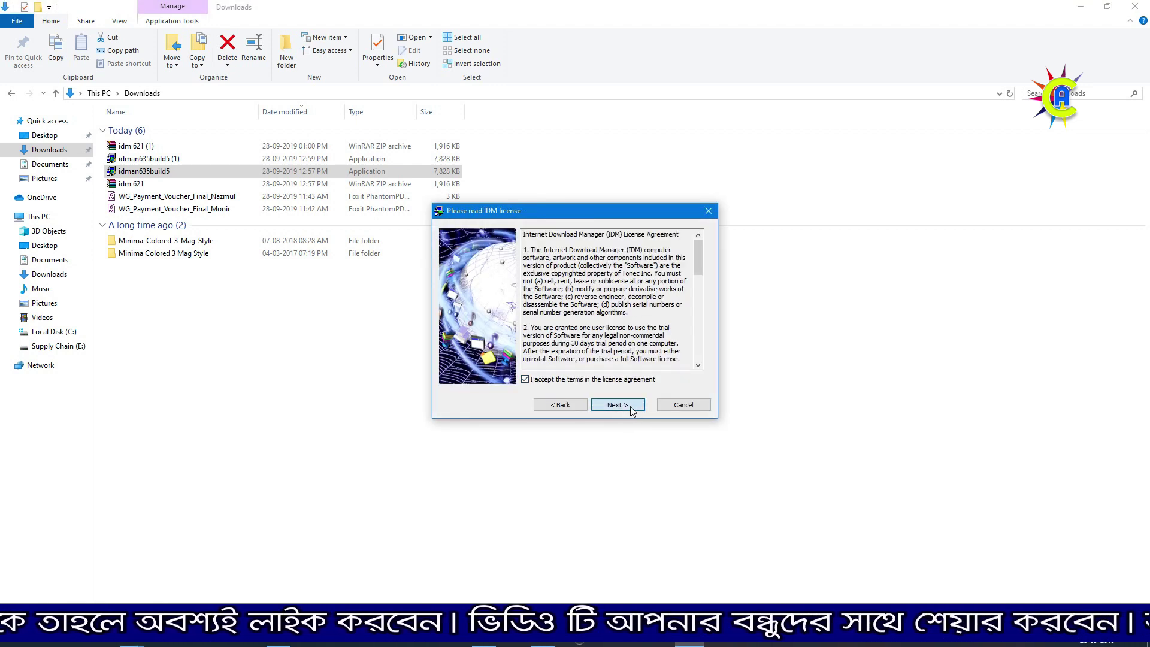
click(628, 408)
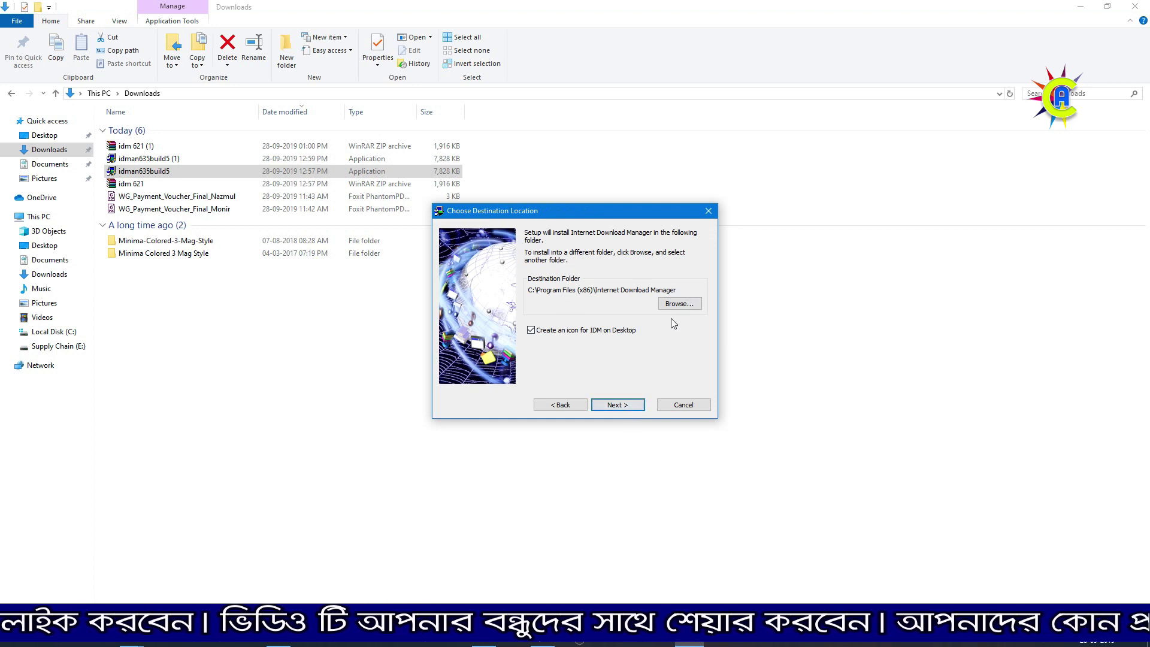
click(626, 408)
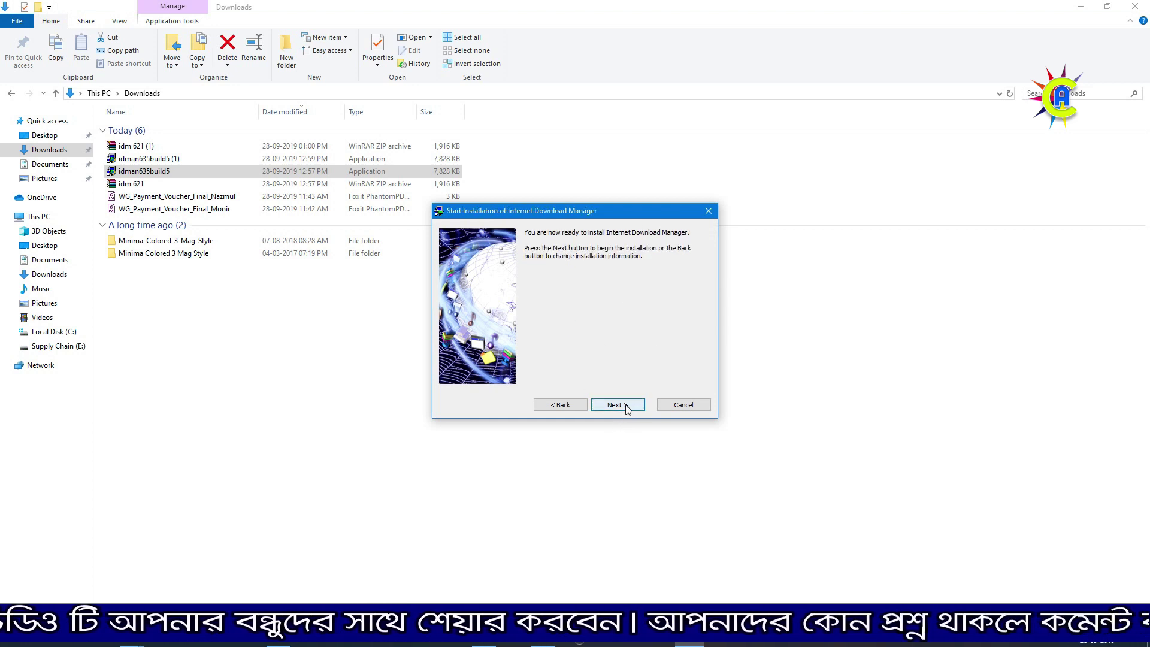
click(626, 407)
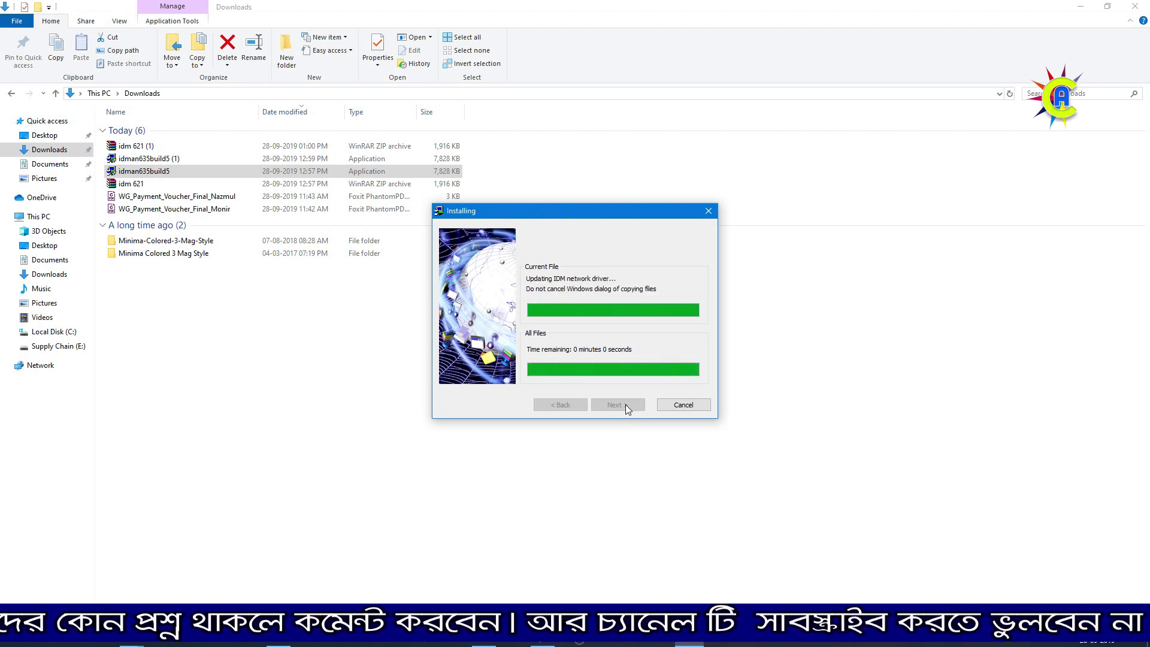
click(626, 403)
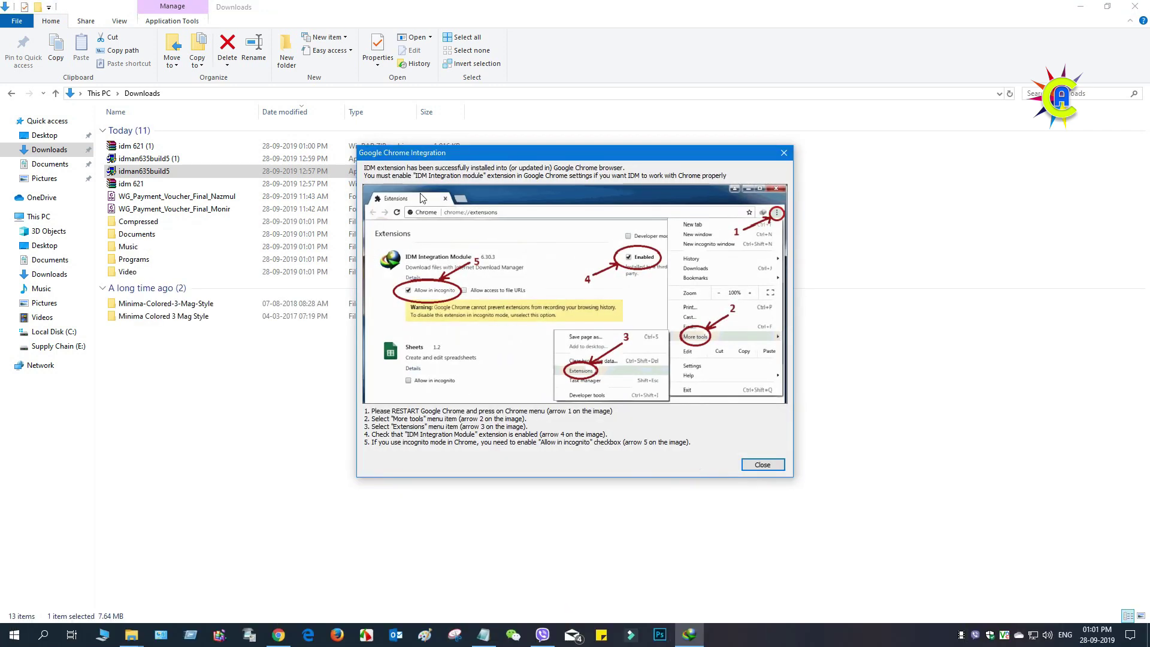
Dismiss the Google Chrome and Microsoft Edge integration notices and put the Microsoft Store window out of the way
click(763, 465)
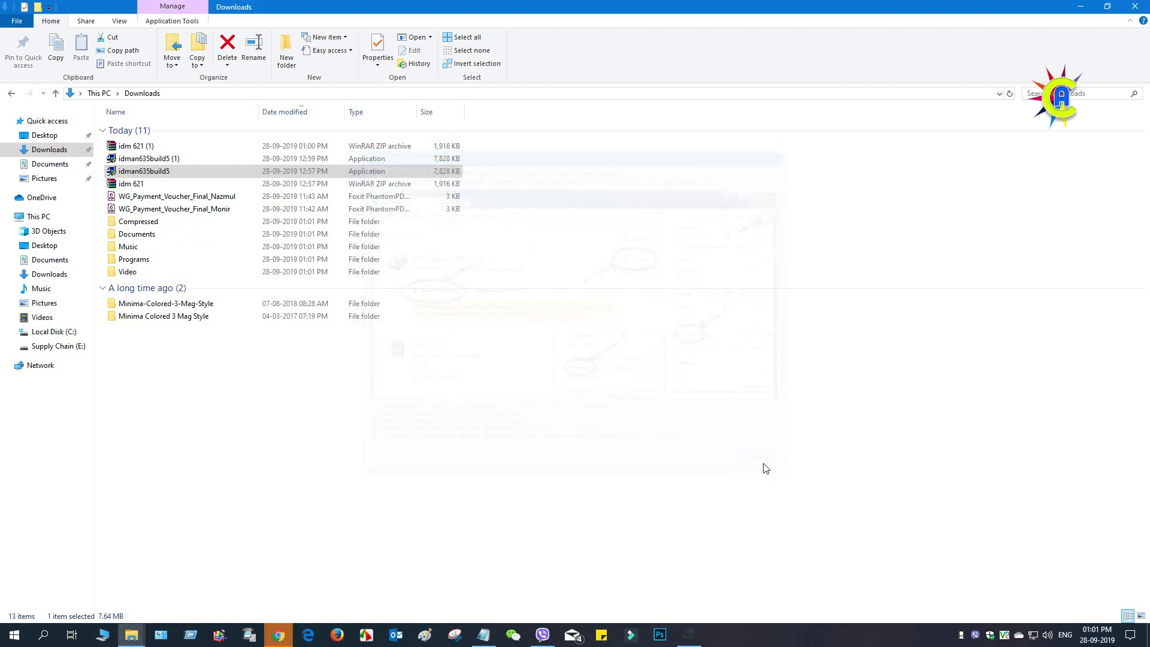
click(660, 344)
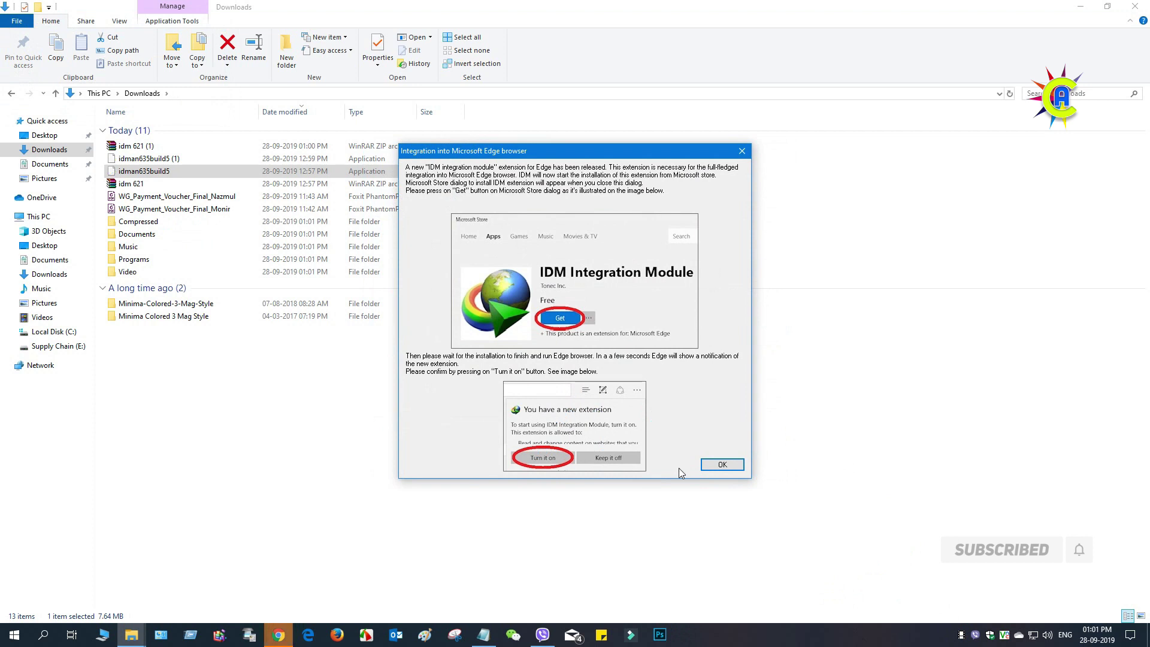
click(708, 467)
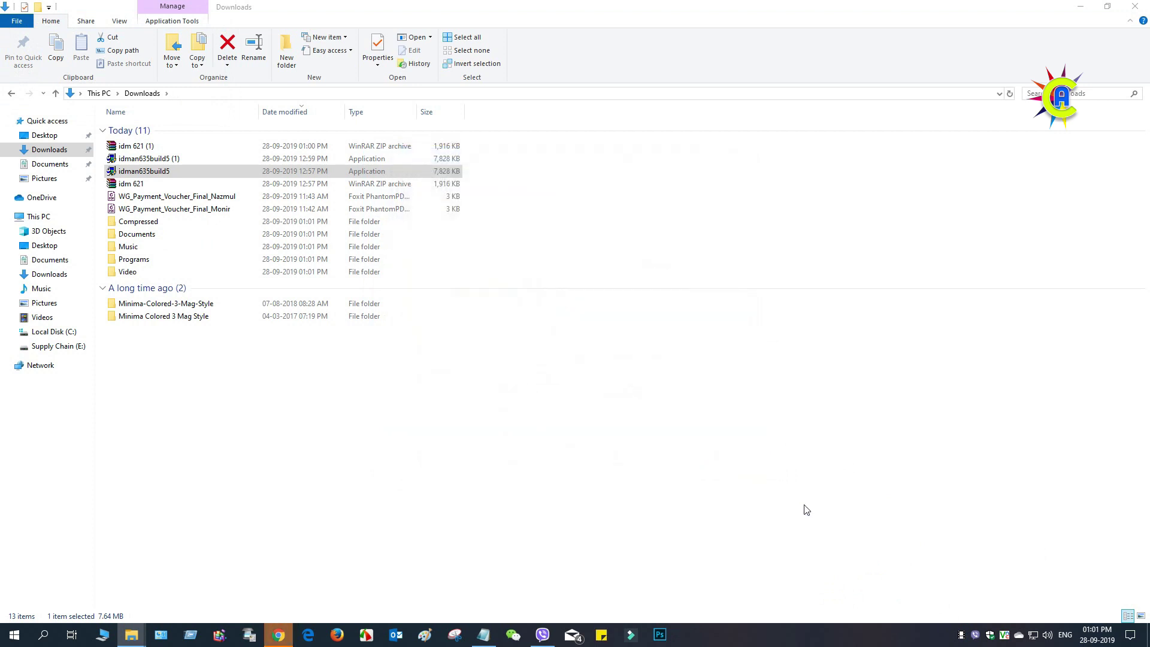
right_click(491, 383)
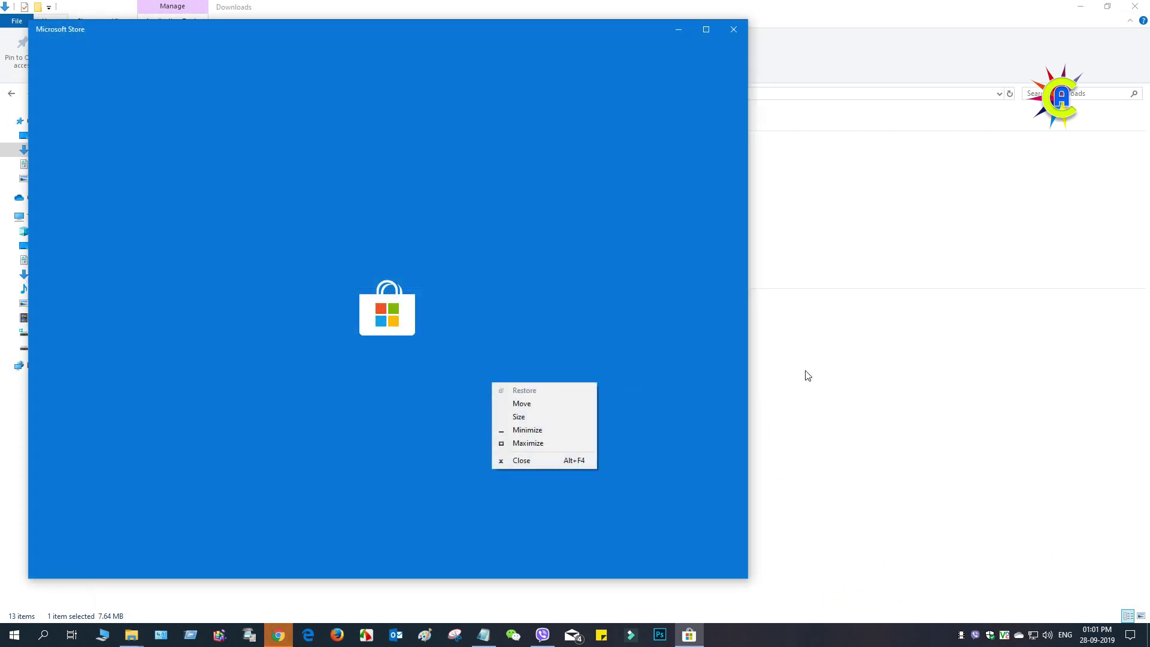
click(400, 39)
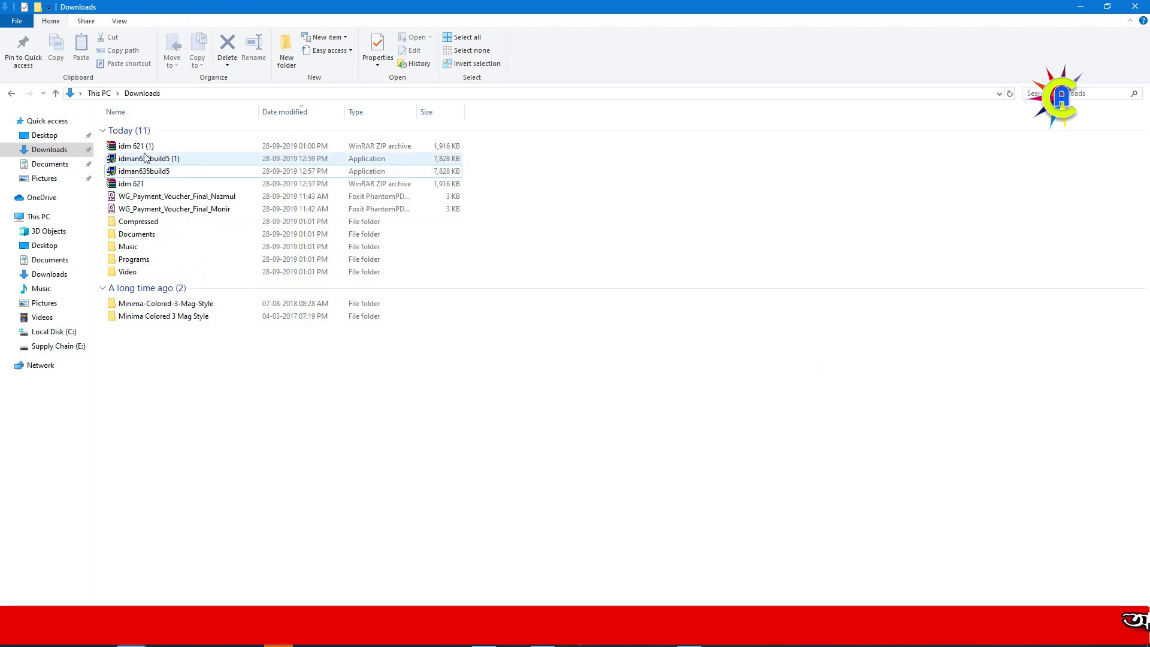
Extract the idm 621 (1) ZIP archive directly into the Downloads folder
click(144, 148)
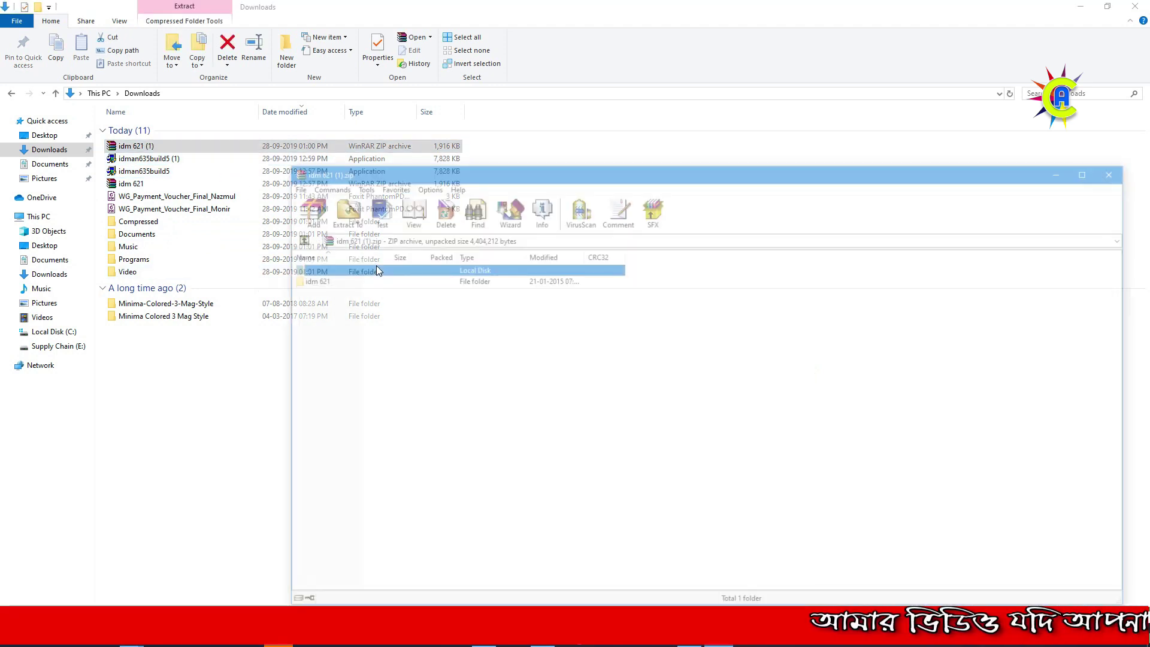
click(1117, 168)
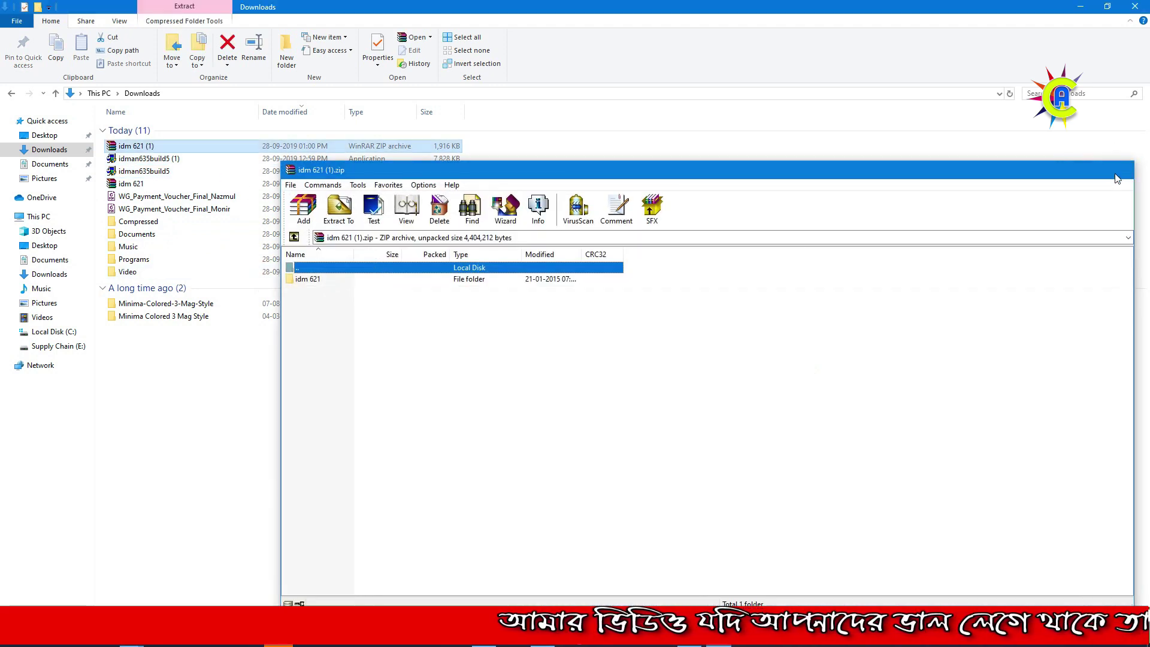
right_click(209, 144)
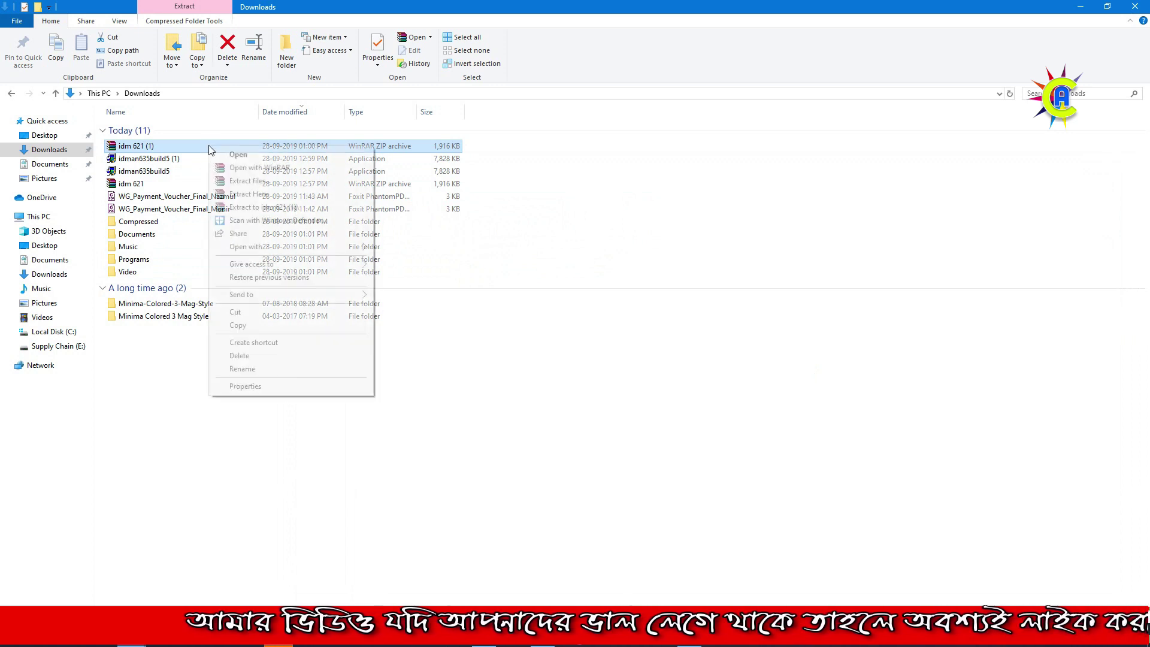
click(277, 194)
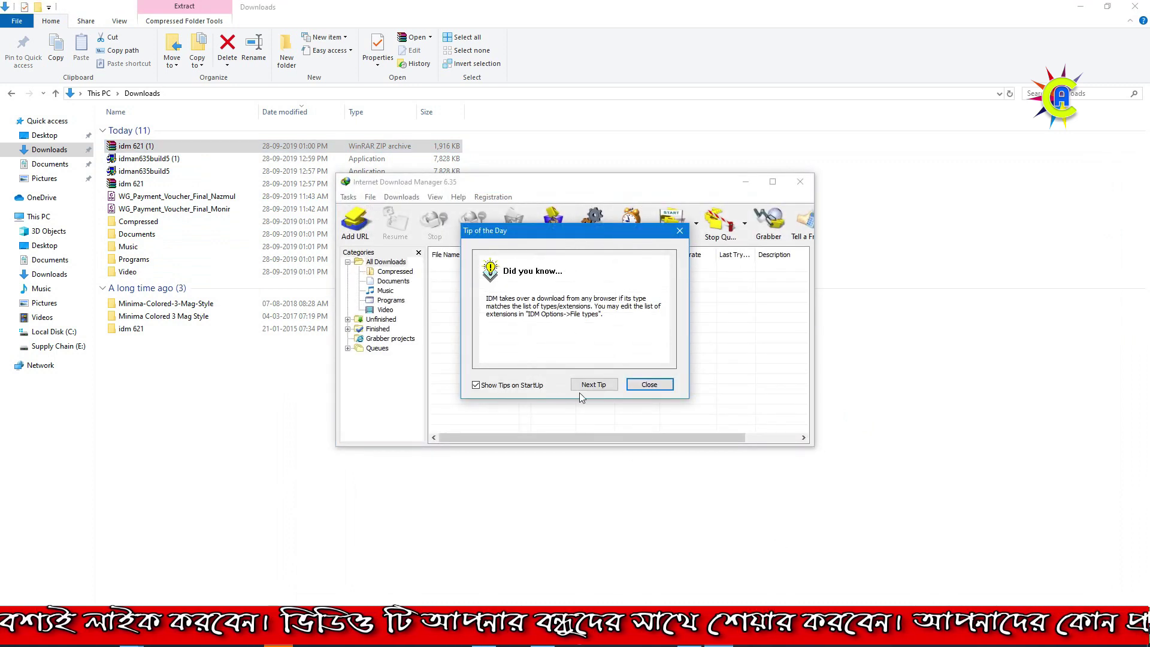
Dismiss the tip of the day, view Internet Download Manager's registration form and cancel it without entering details
click(669, 385)
click(502, 198)
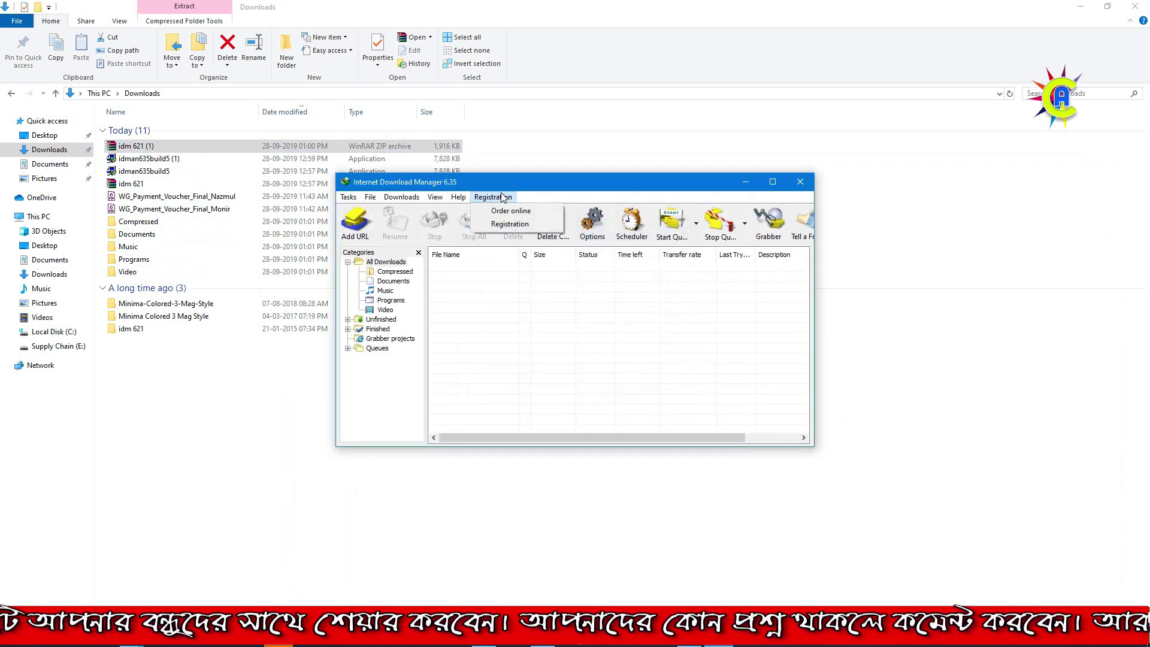
click(510, 224)
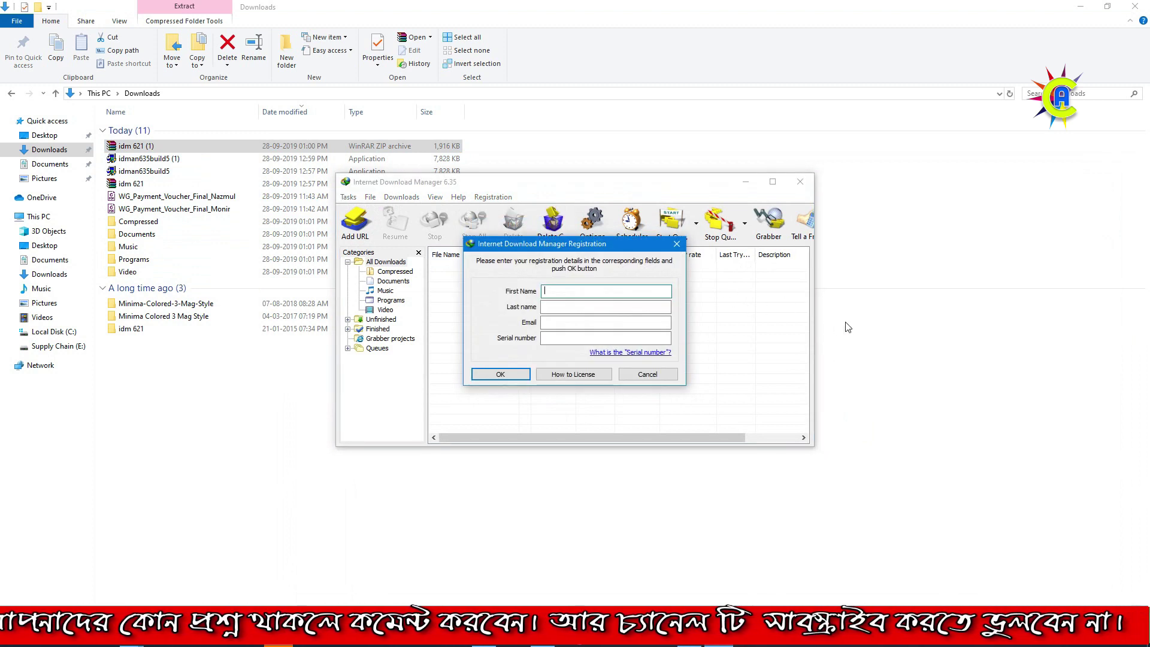
click(632, 376)
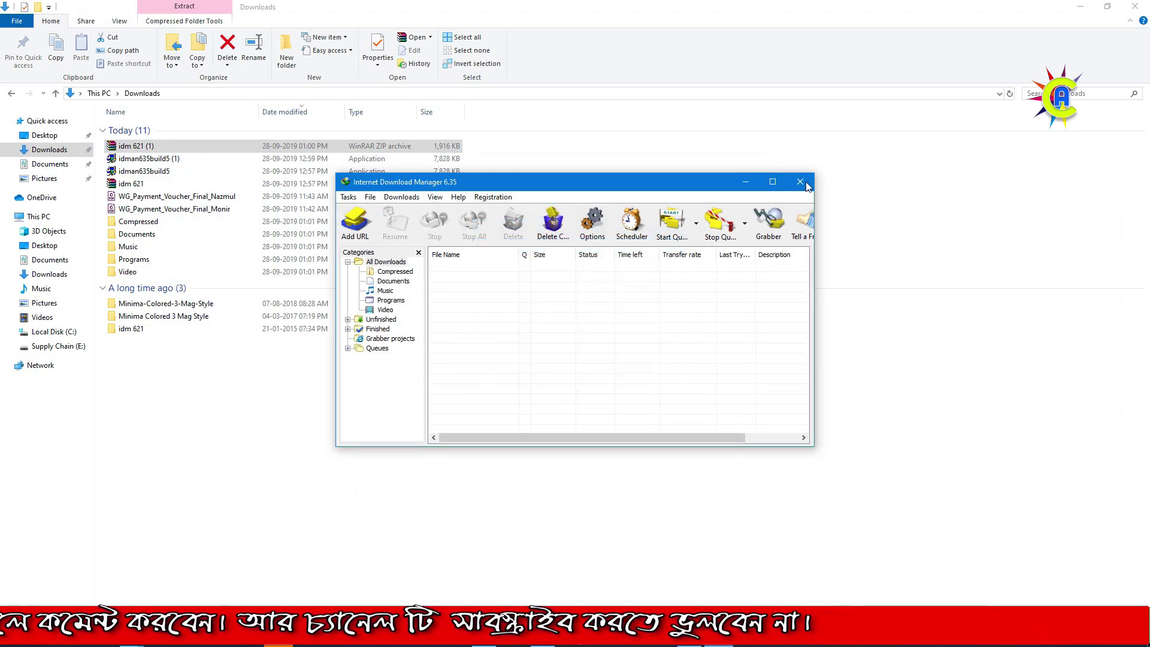
Close the Internet Download Manager window and exit the program from its notification-area icon
click(800, 181)
right_click(947, 644)
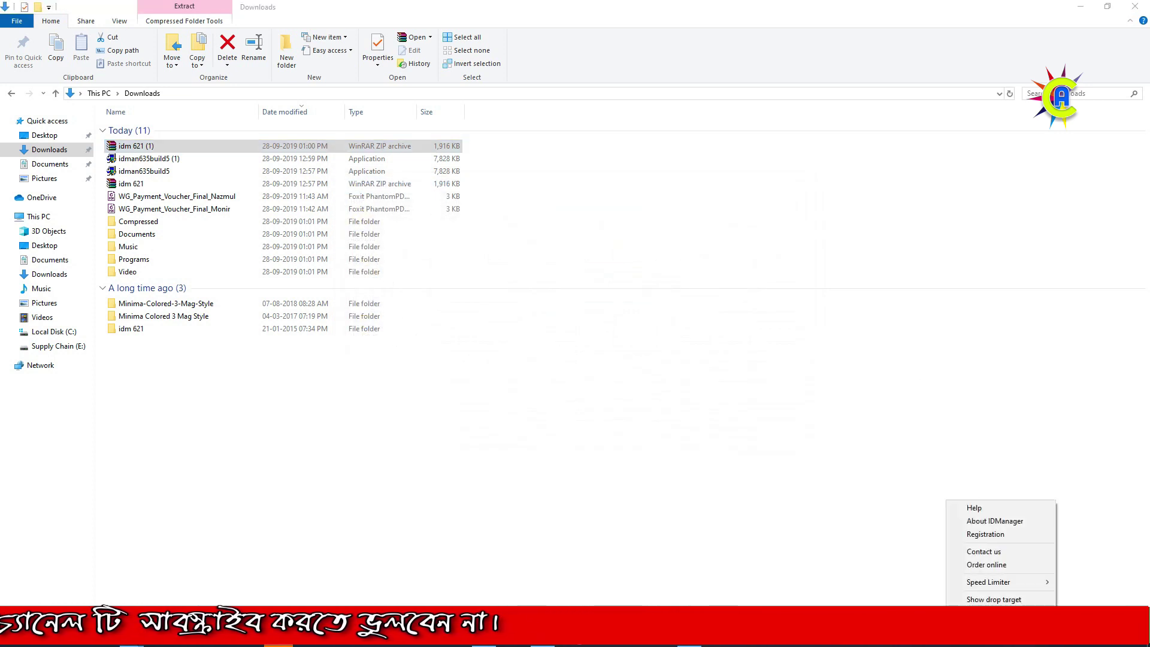
click(973, 628)
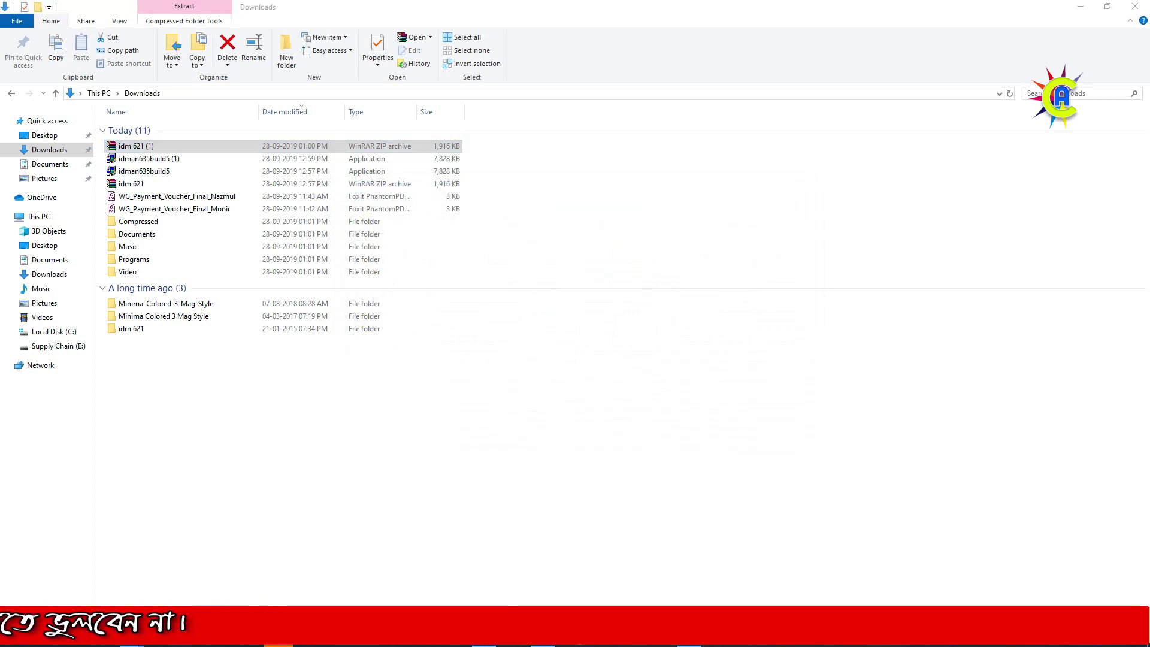
End the Internet Download Manager agent background process in Task Manager
right_click(772, 633)
click(822, 580)
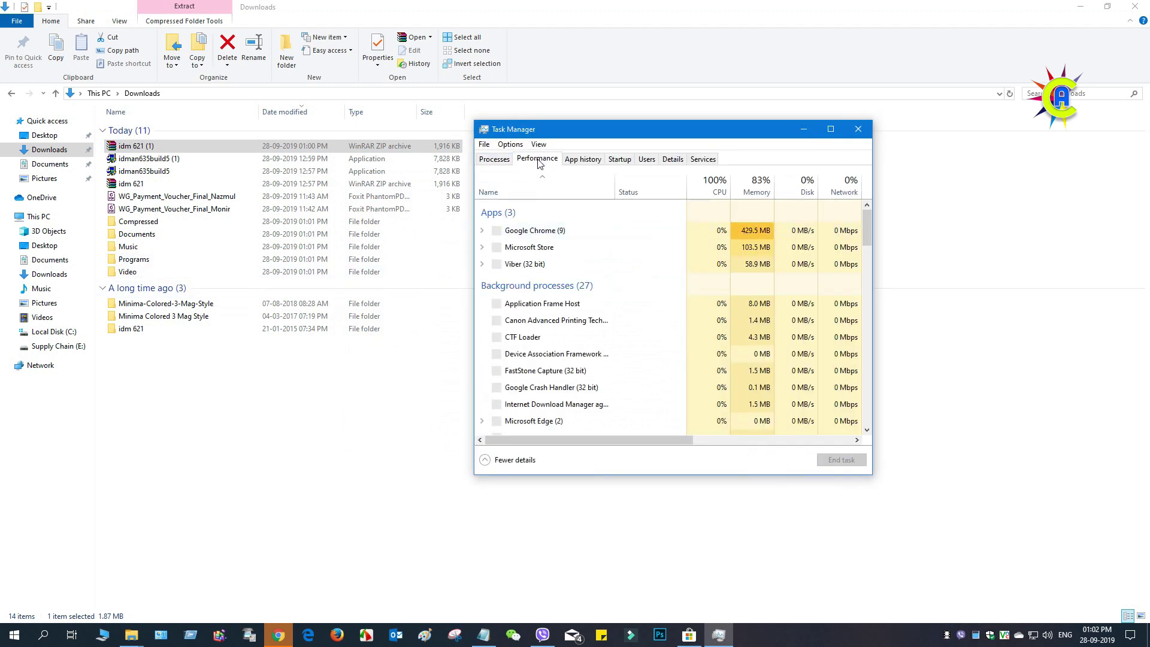
click(537, 160)
click(494, 158)
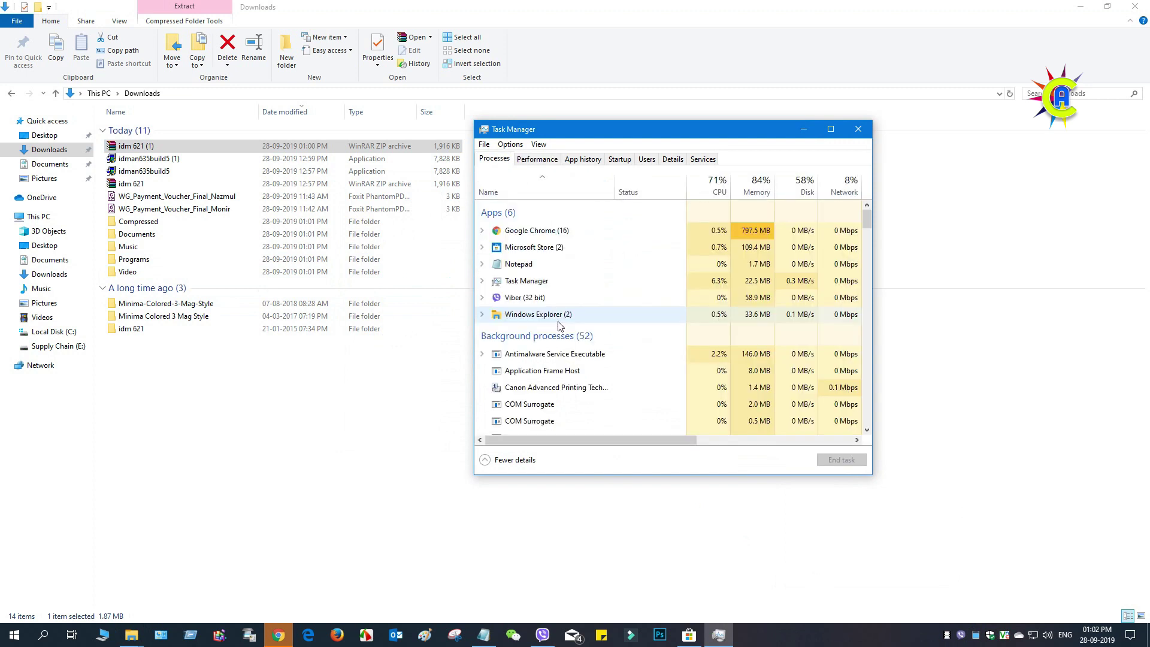
scroll(558, 293, down, 3)
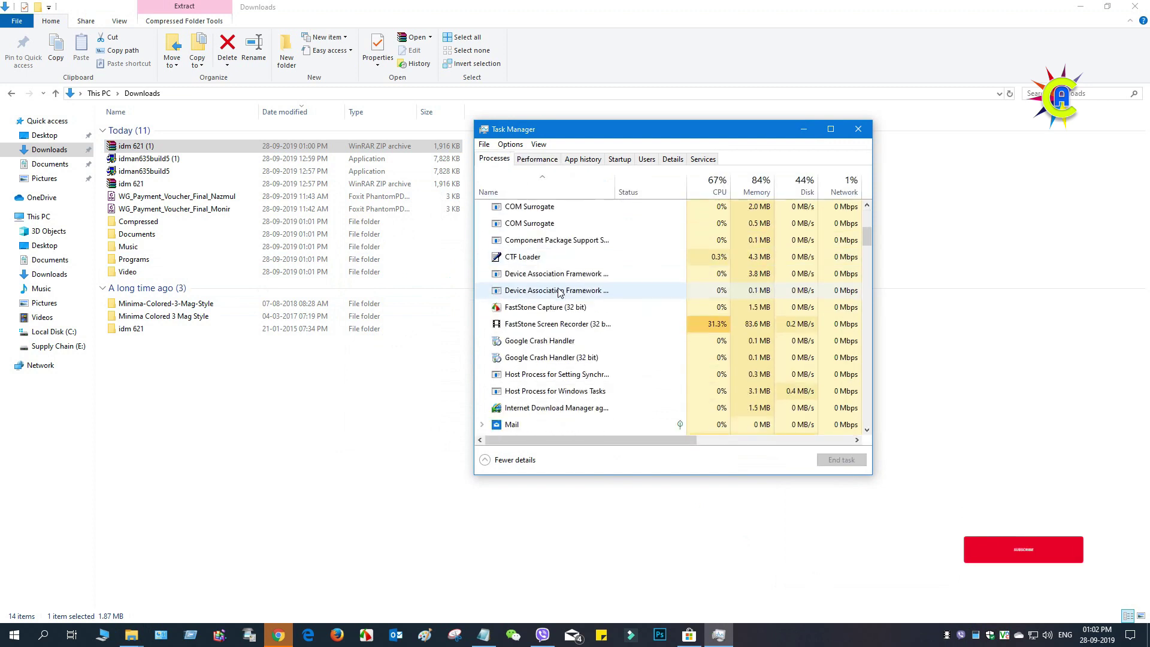
scroll(559, 292, down, 3)
scroll(559, 293, up, 1)
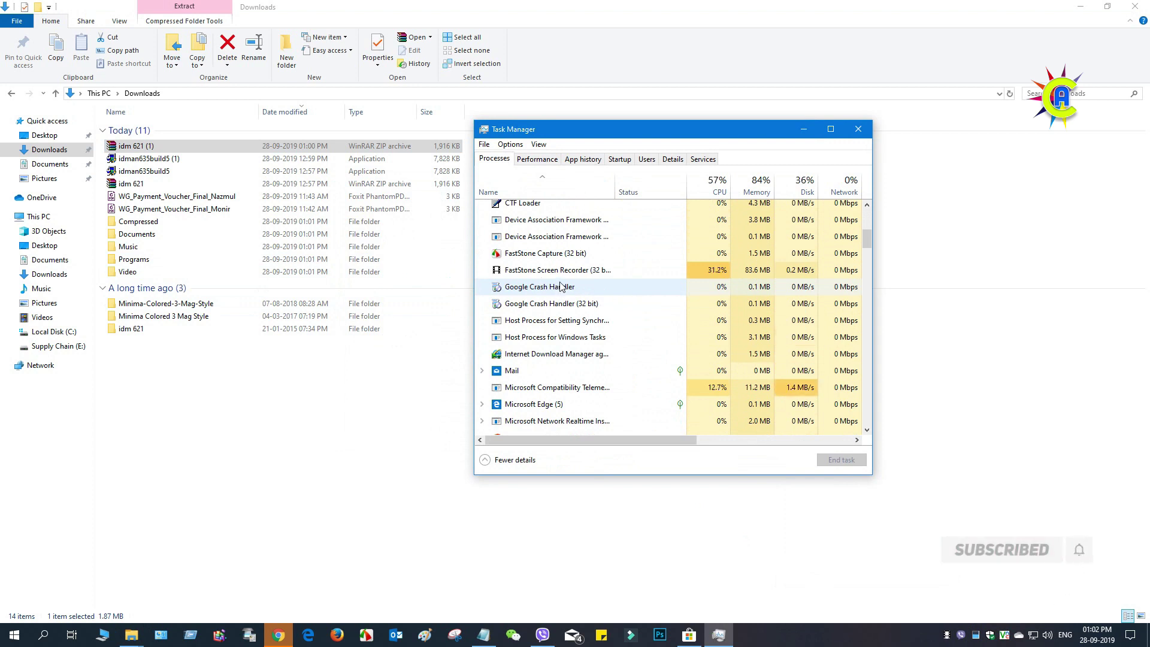
scroll(561, 287, up, 3)
scroll(545, 287, down, 5)
click(517, 302)
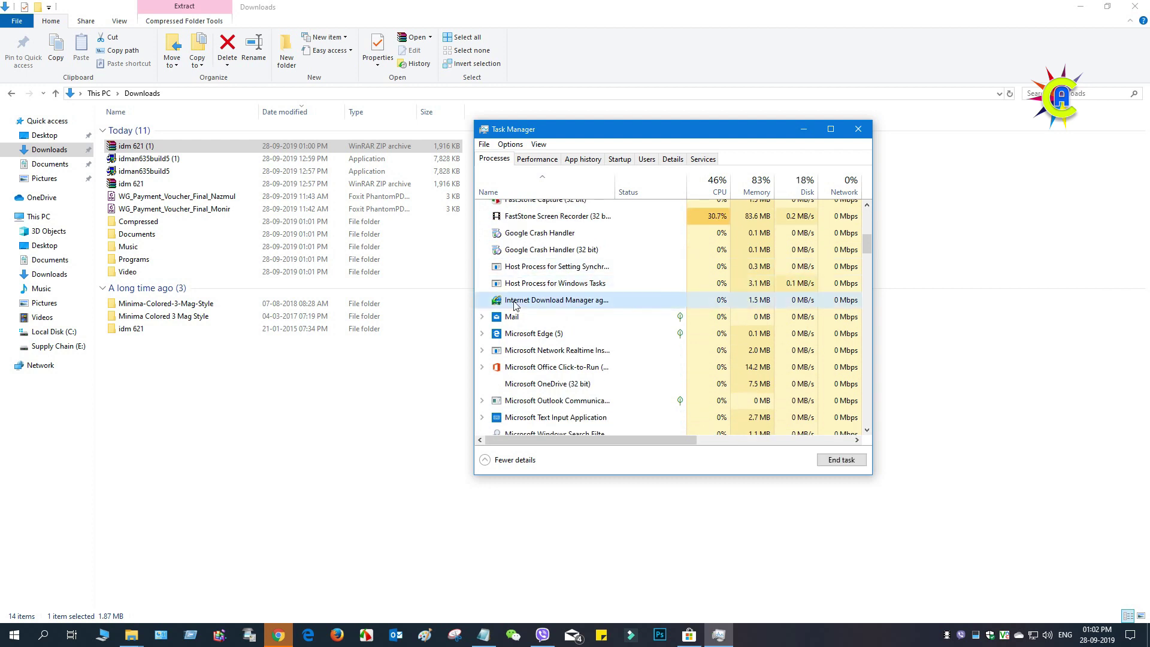
click(841, 459)
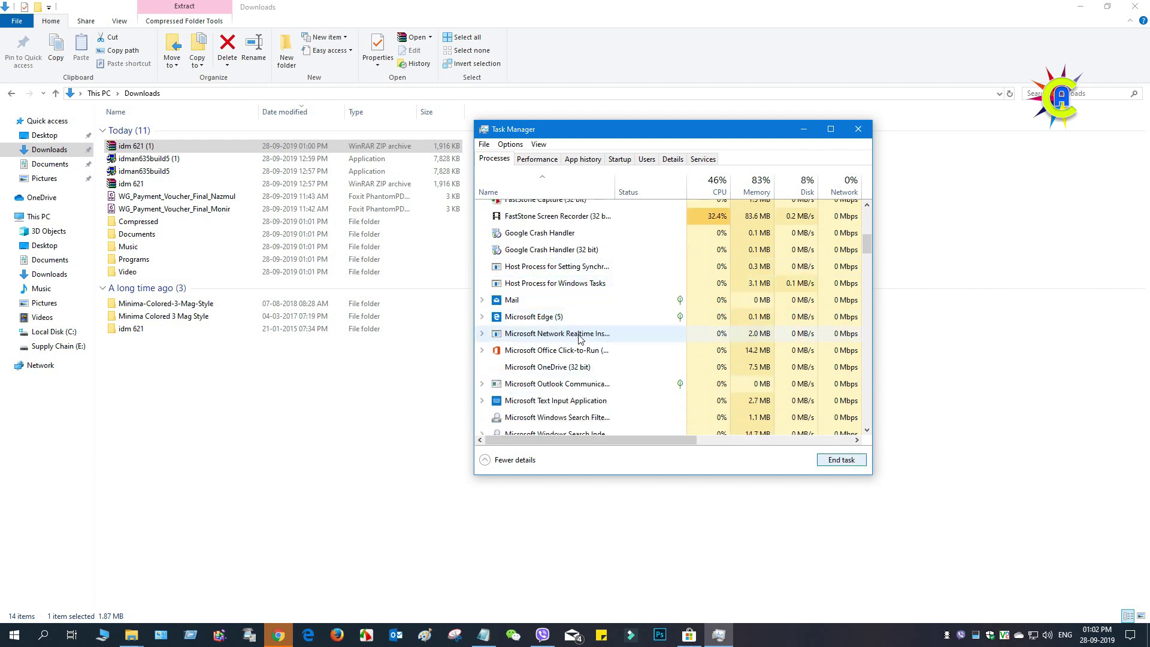
Check the rest of the process list for other Internet Download Manager processes and close Task Manager
scroll(593, 330, down, 6)
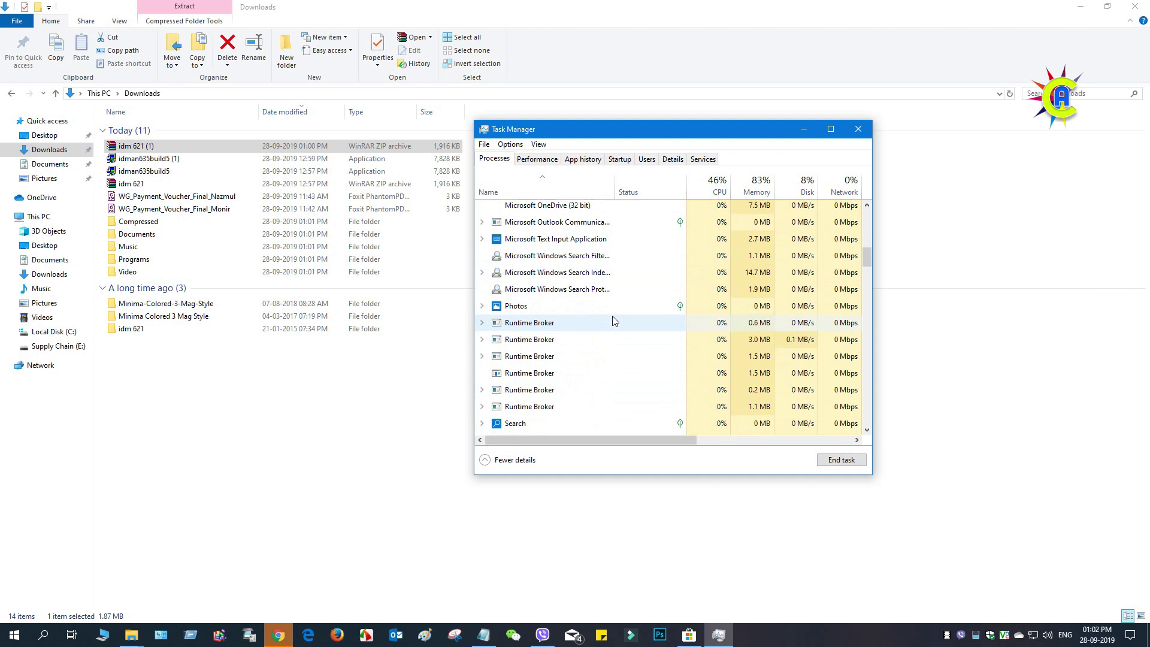
scroll(616, 320, down, 10)
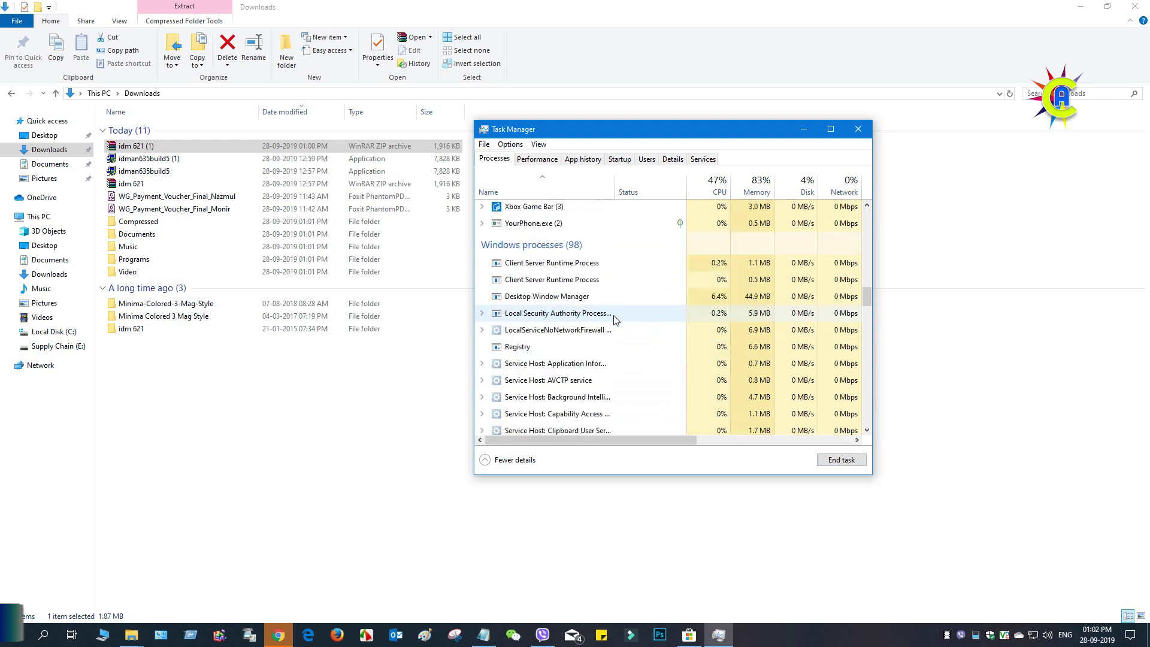
scroll(615, 320, down, 12)
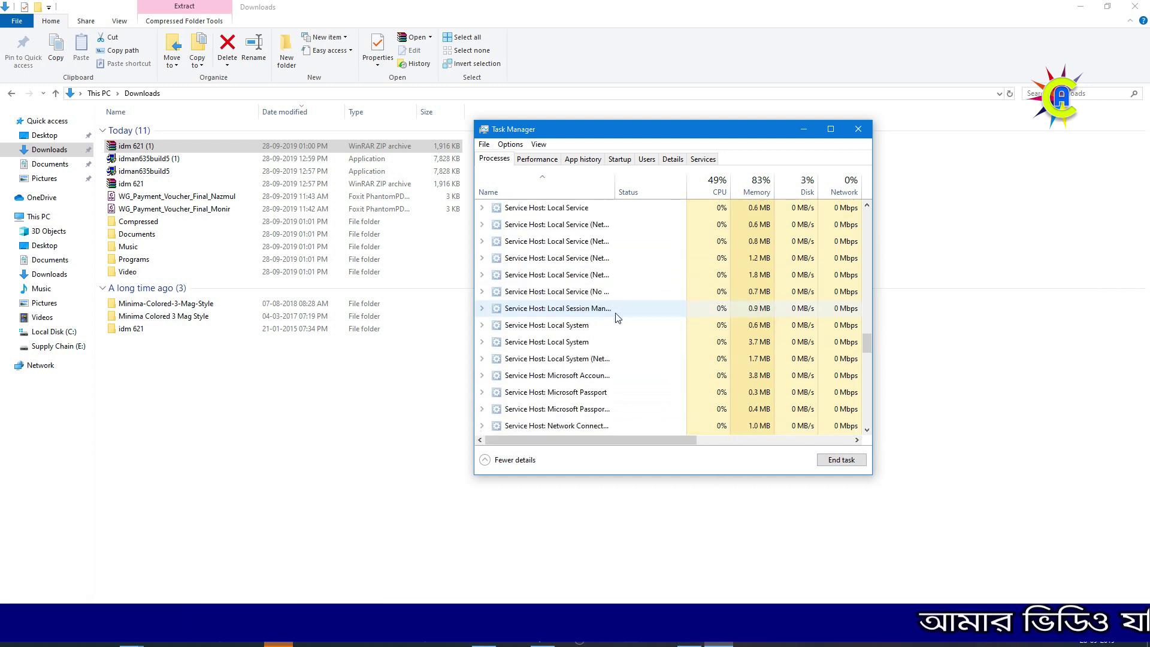
drag(867, 345, 868, 434)
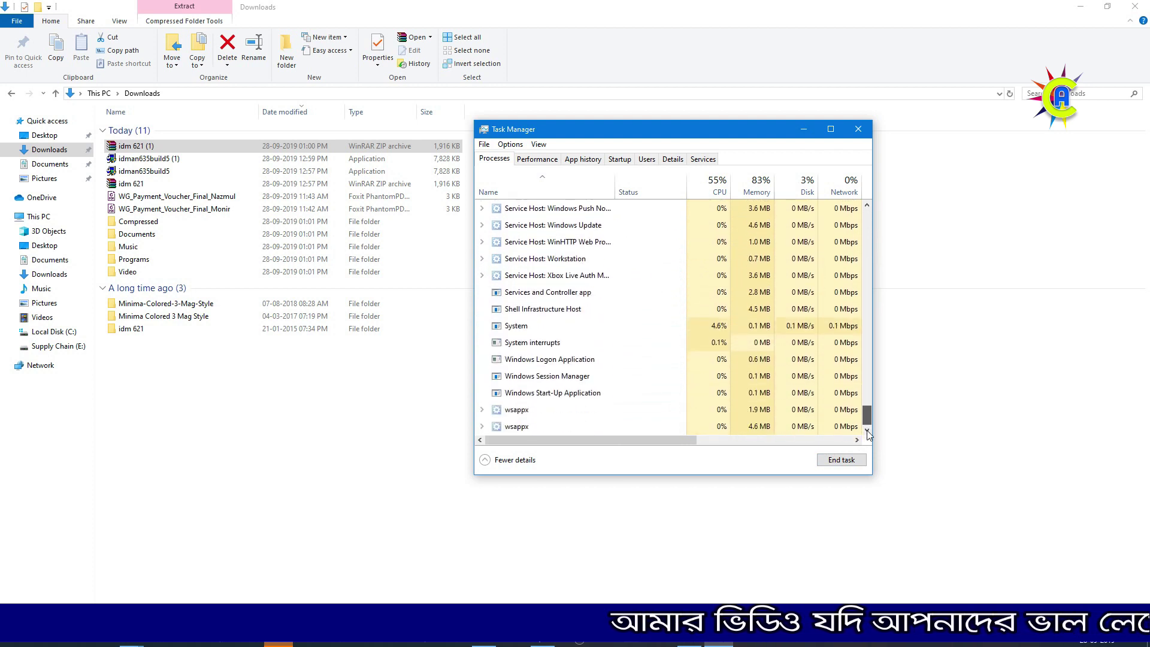
click(858, 128)
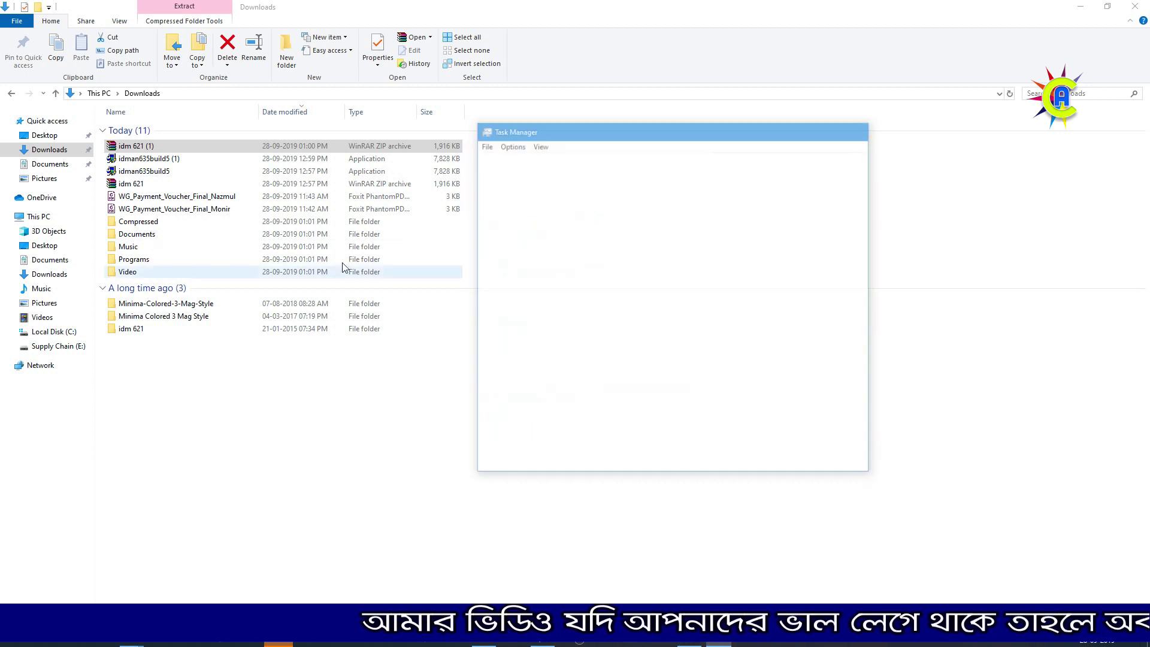
Copy the Activate, IDMan and IDMGrHlp files from the extracted idm 621 folder
double_click(146, 329)
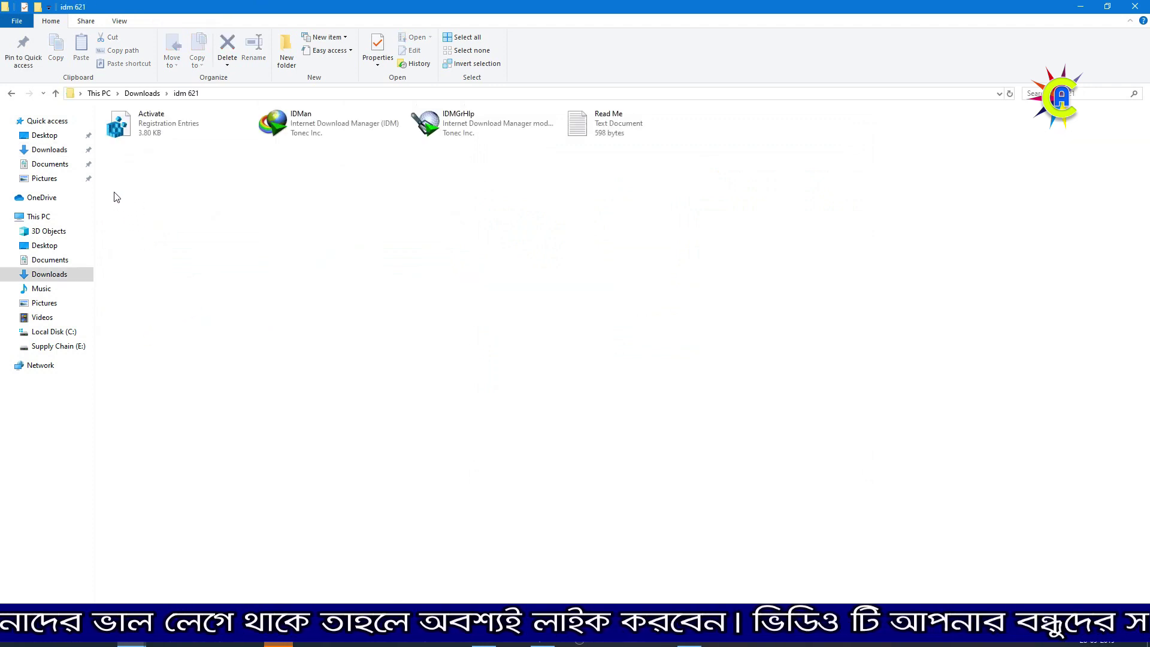
drag(114, 195, 495, 117)
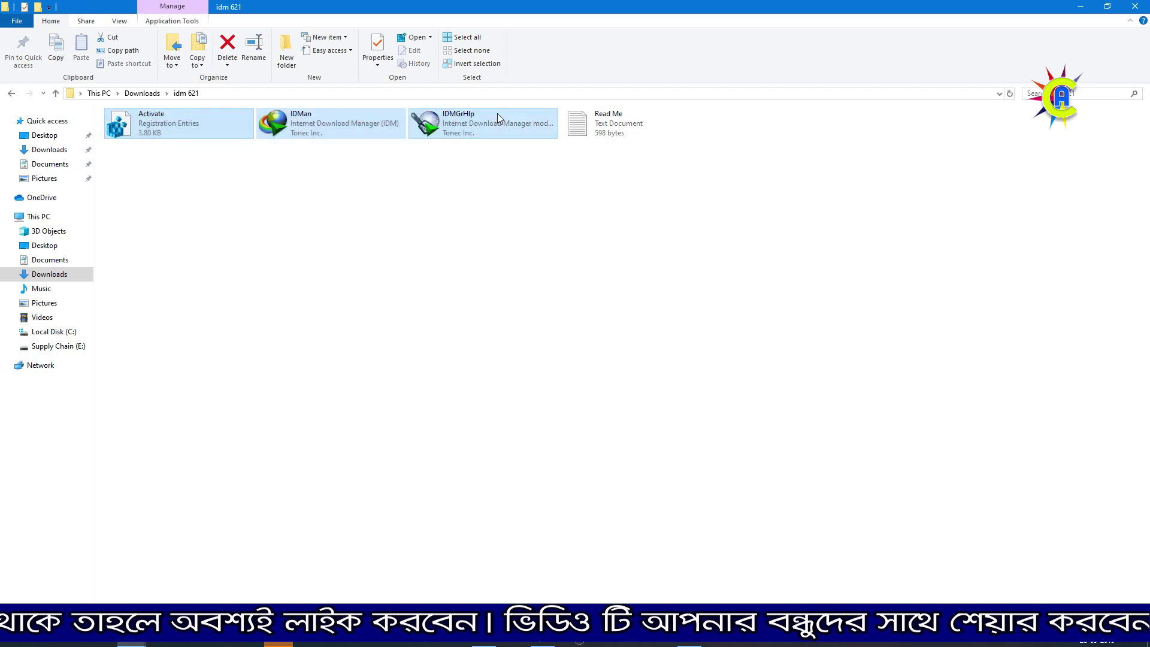
key(ctrl+c)
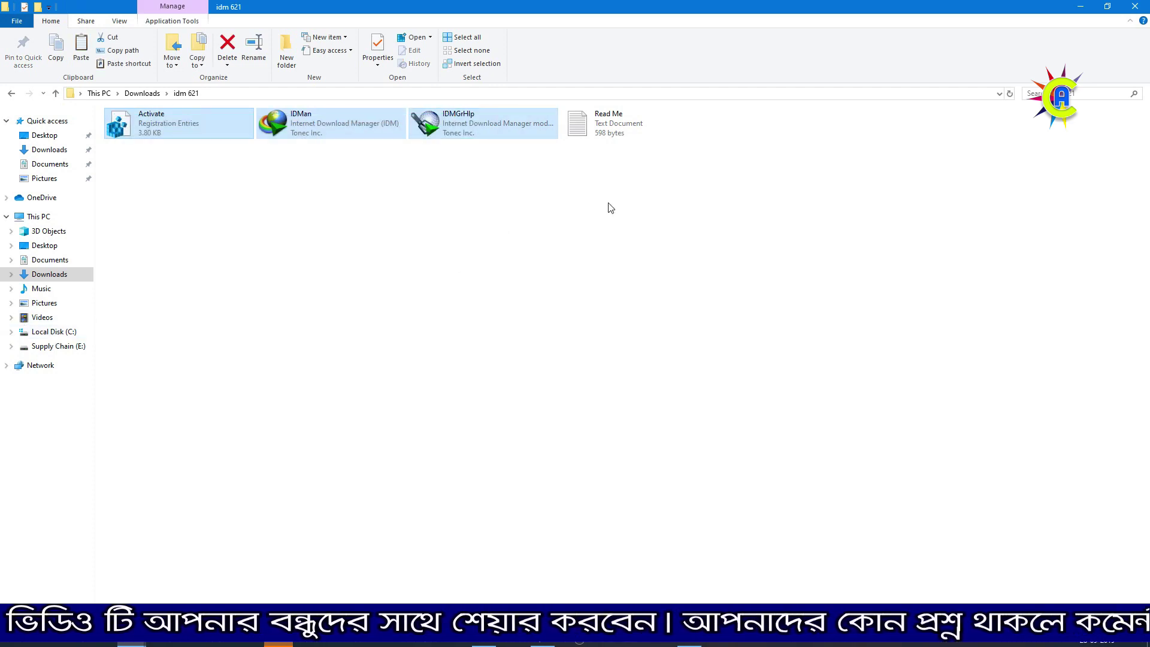
Open the Read Me text file in the idm 621 folder to read its usage instructions
click(603, 127)
double_click(603, 128)
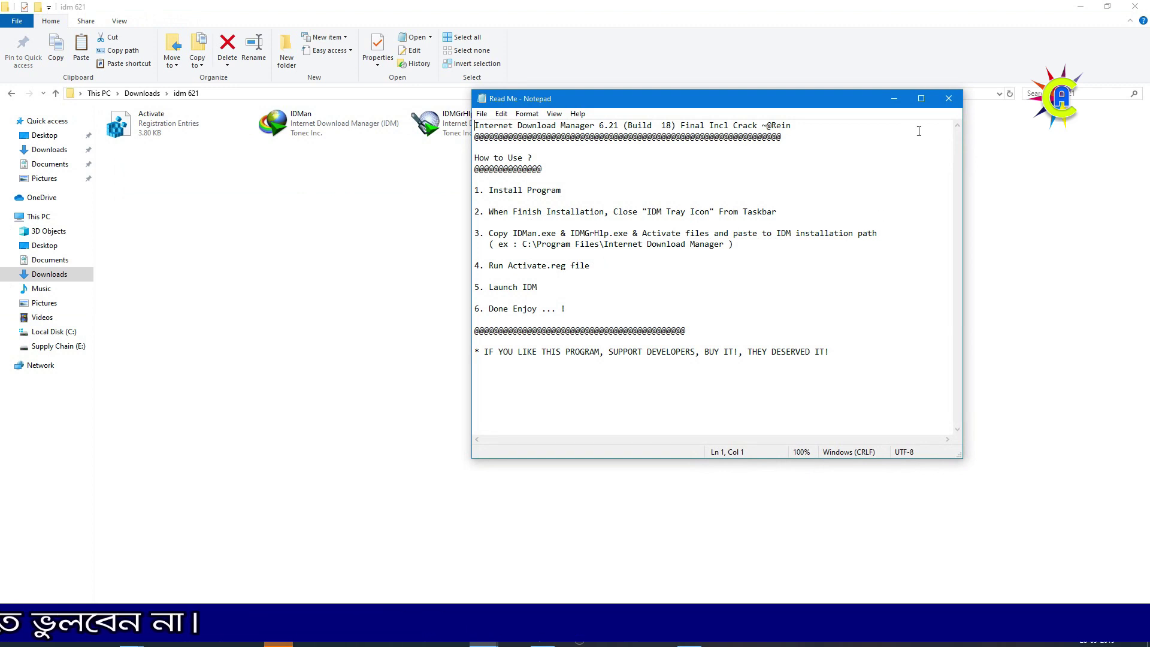
Close the Read Me file and open the Internet Download Manager folder in Program Files (x86) on Local Disk (C:)
click(948, 98)
drag(129, 178, 504, 122)
click(63, 333)
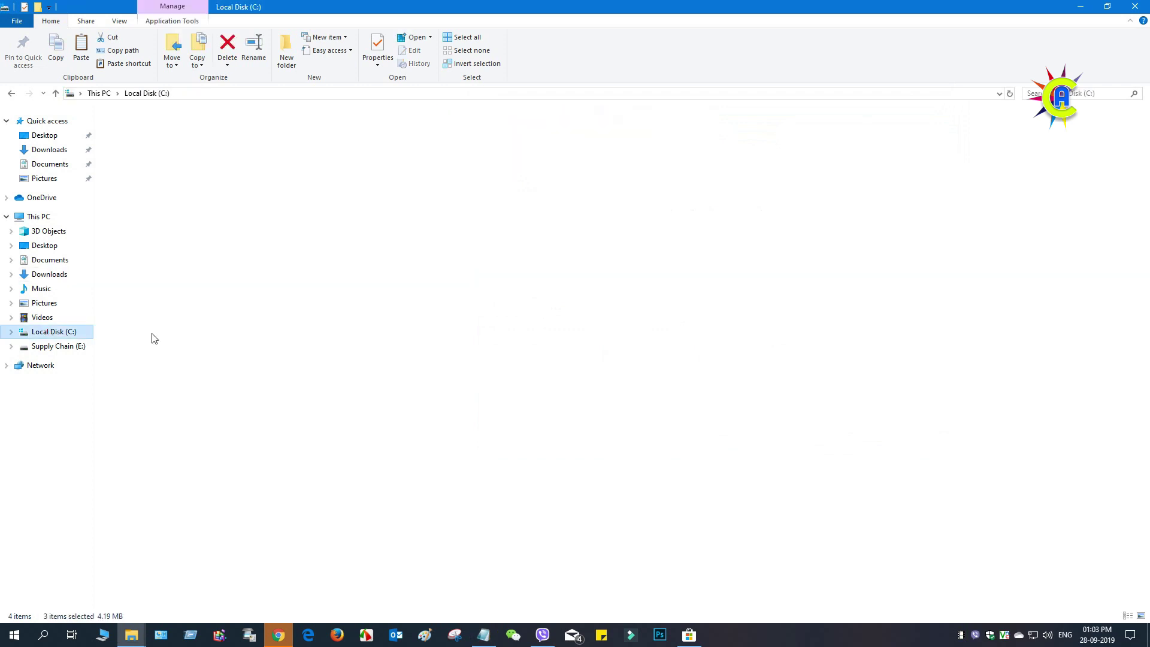
double_click(608, 123)
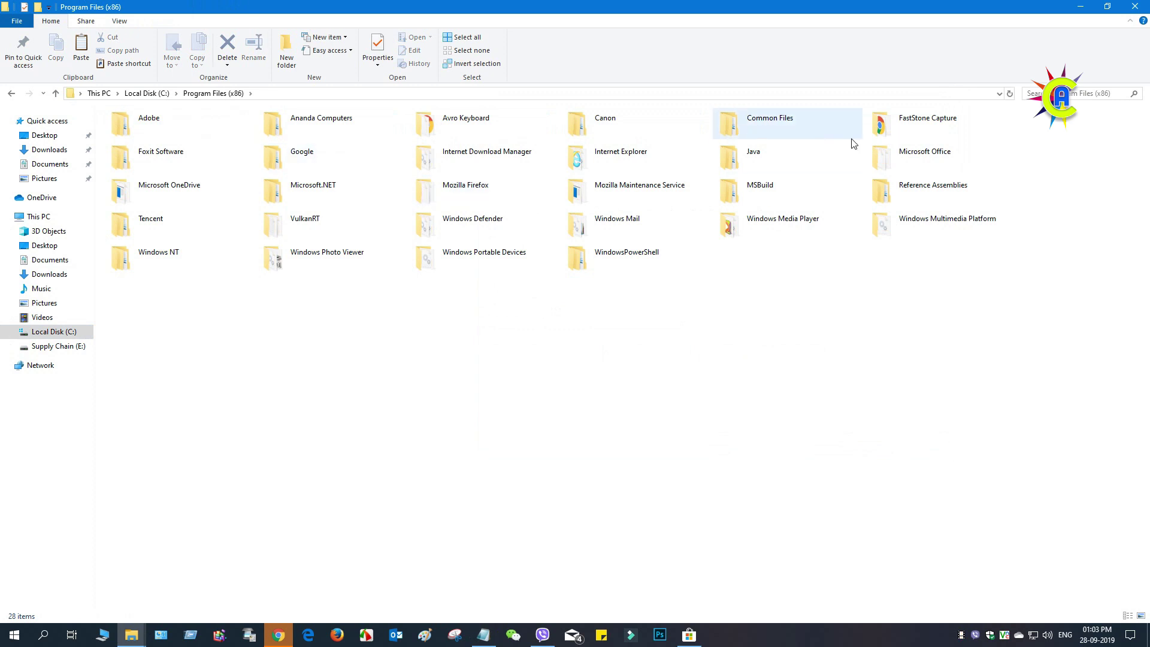
double_click(482, 169)
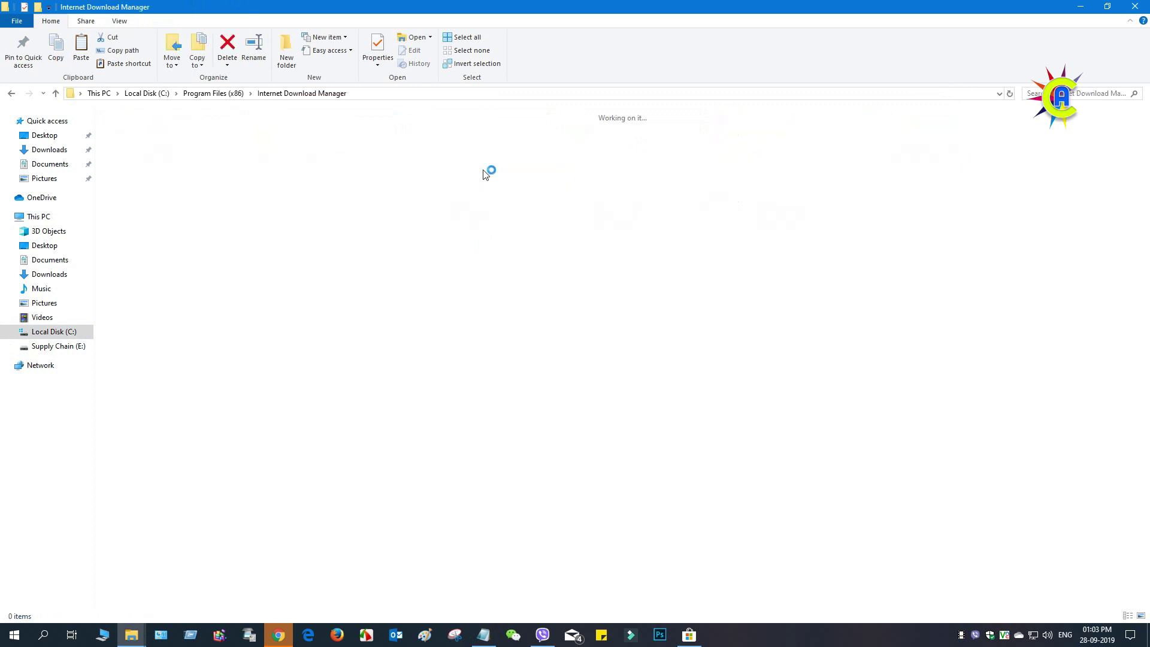
Paste the three copied files into the Internet Download Manager folder, replacing the existing ones and granting administrator permission for all items
right_click(471, 564)
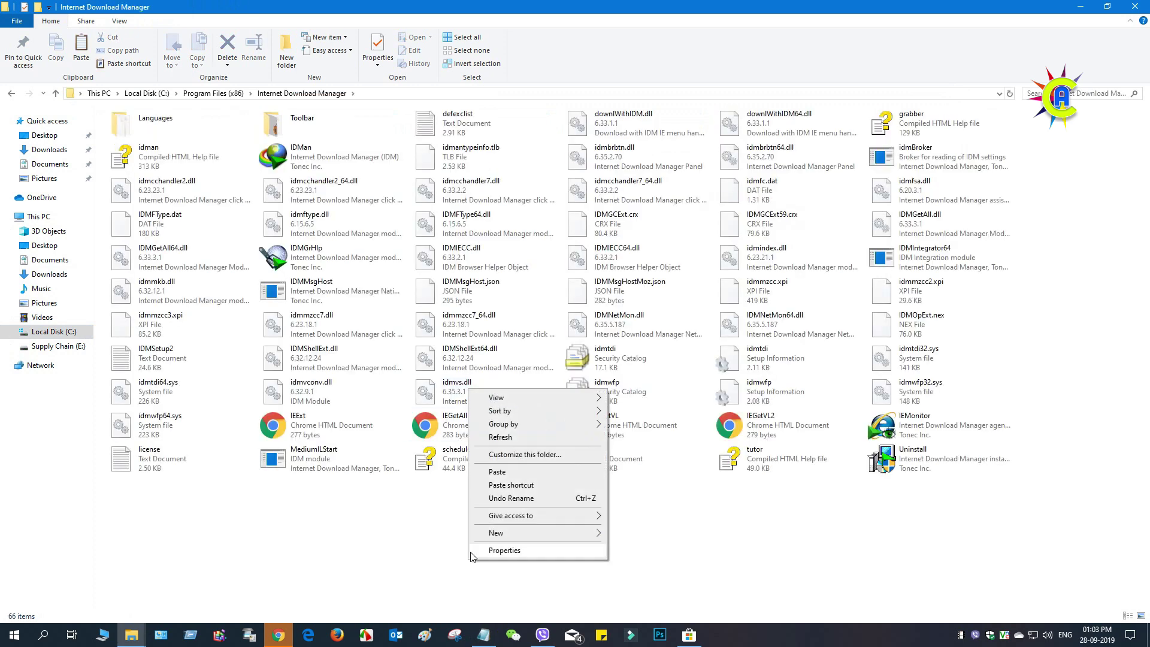
click(519, 474)
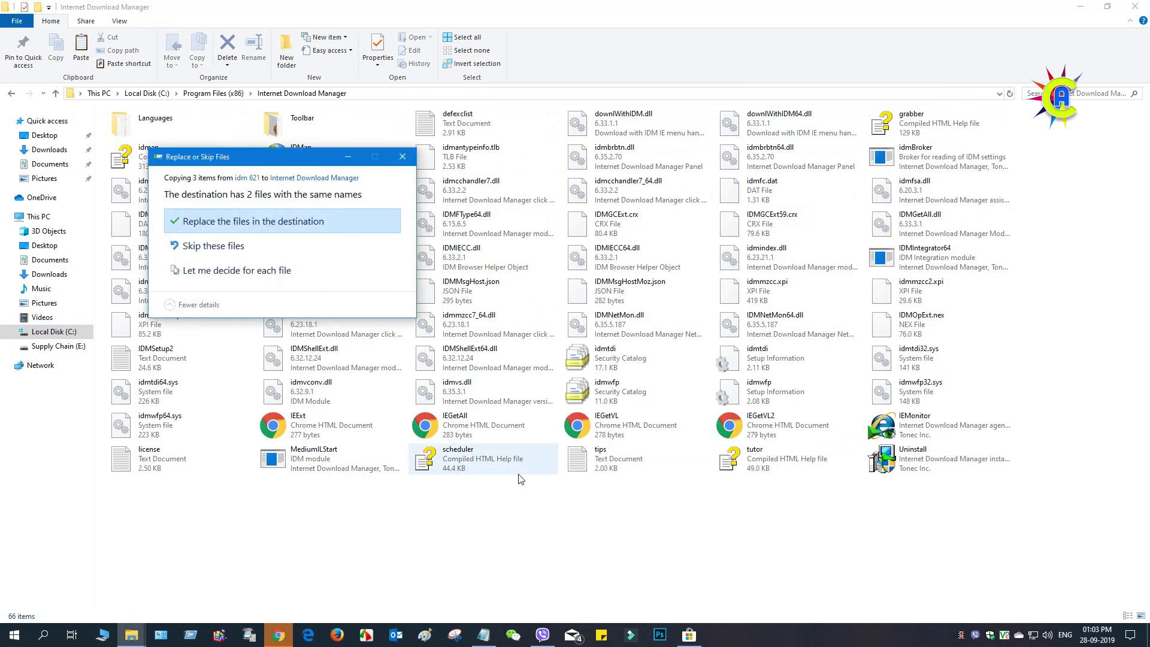
click(214, 221)
click(179, 240)
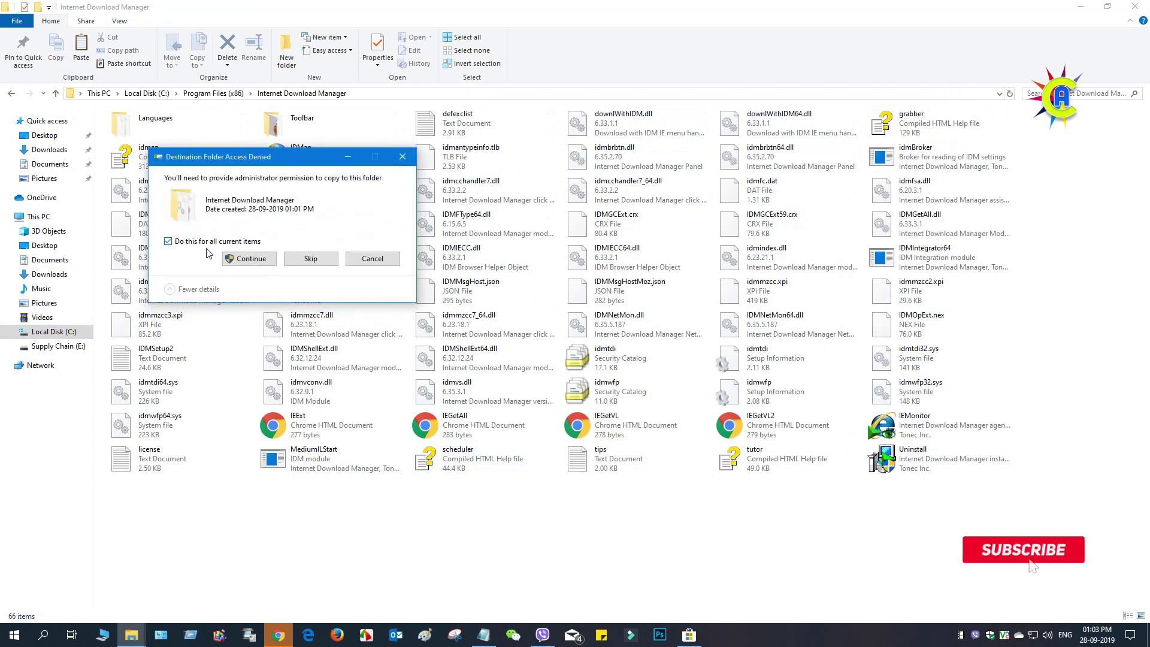
click(252, 258)
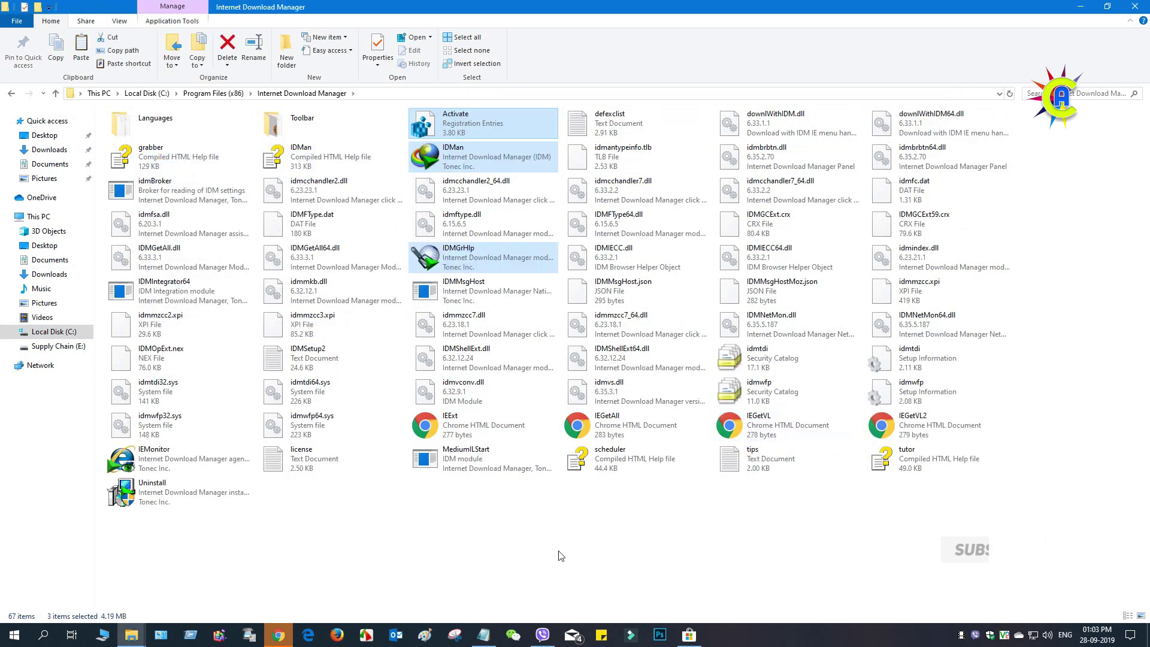
Run the Activate registry file in the Internet Download Manager folder and confirm adding its entries to the registry
click(492, 528)
click(463, 126)
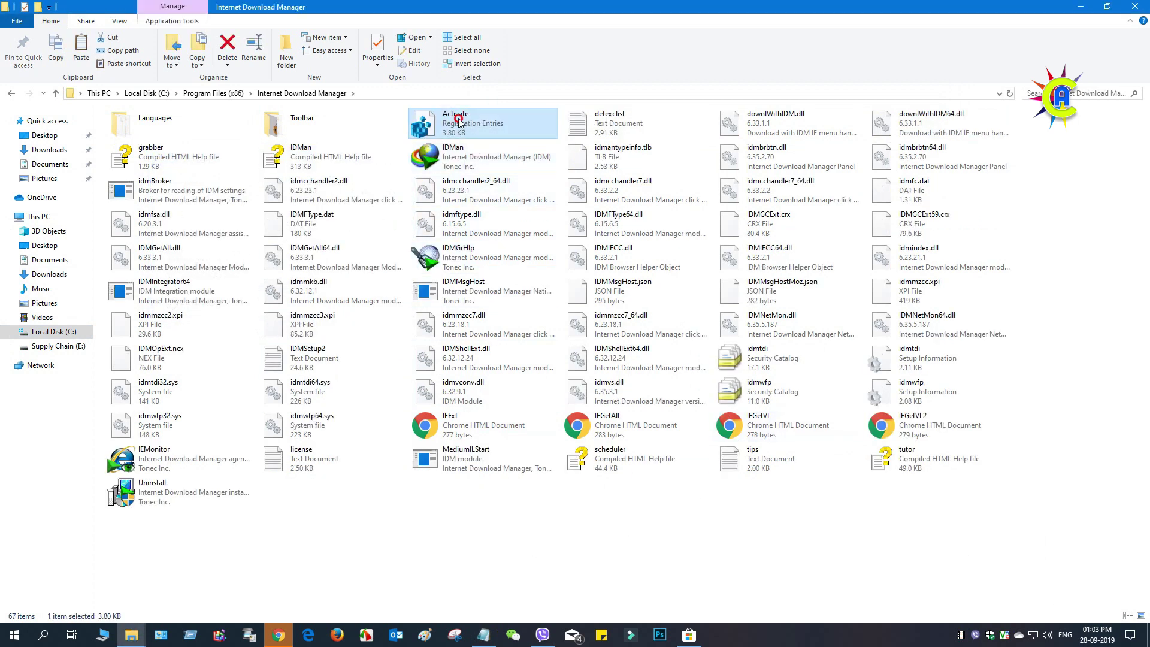
double_click(459, 122)
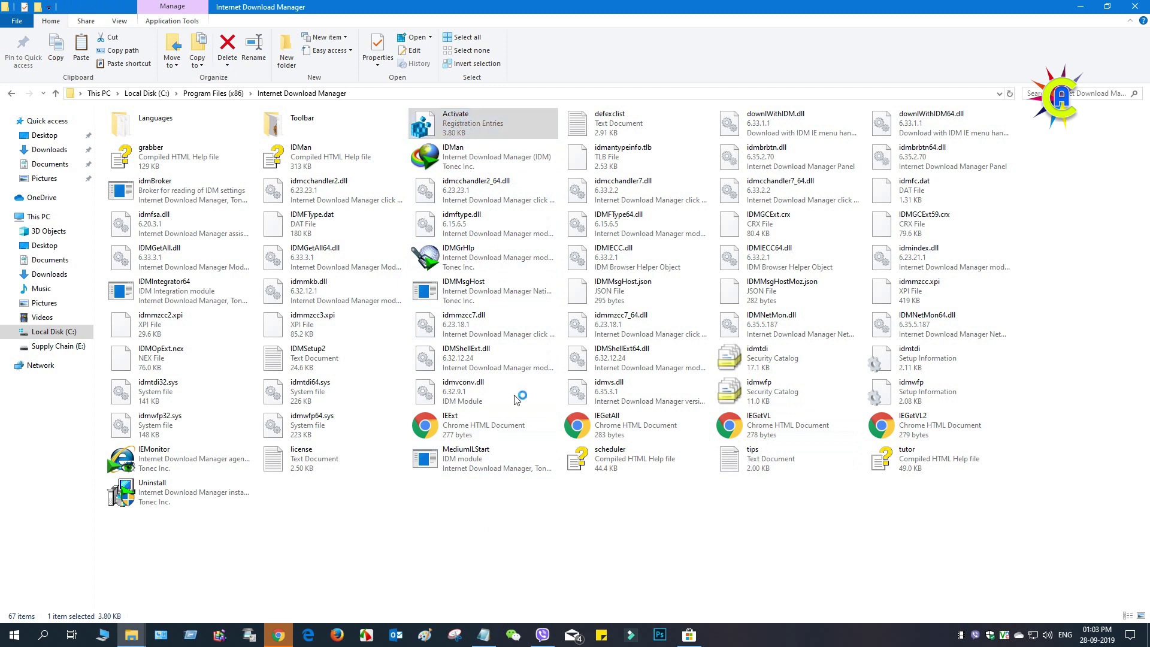
click(664, 331)
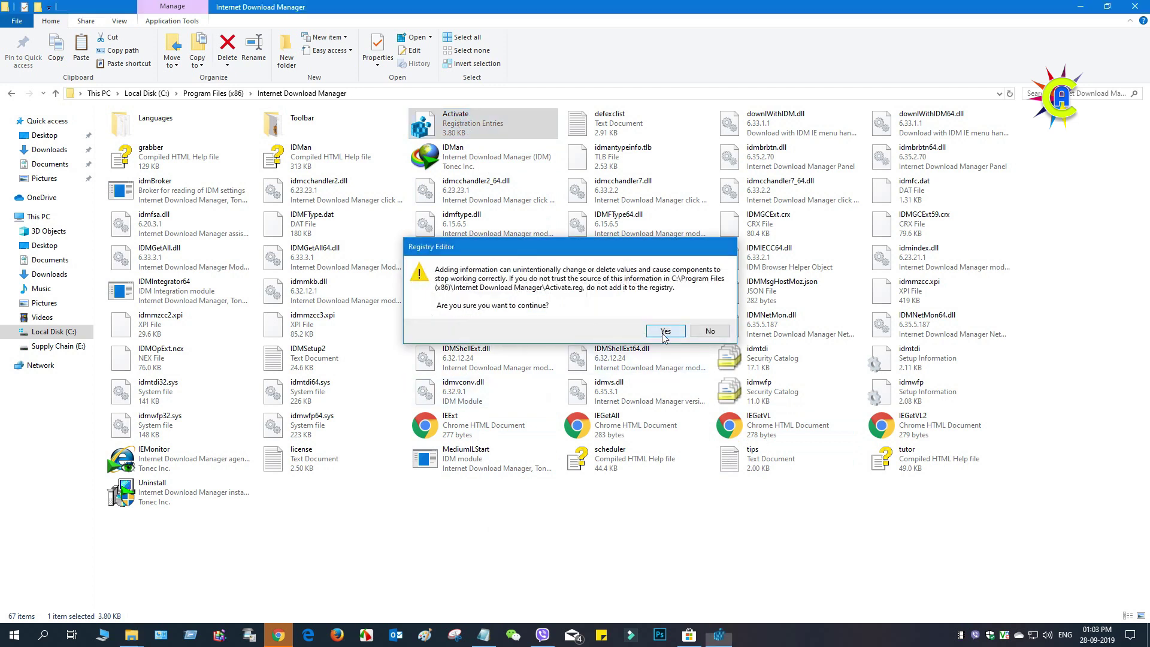
click(719, 320)
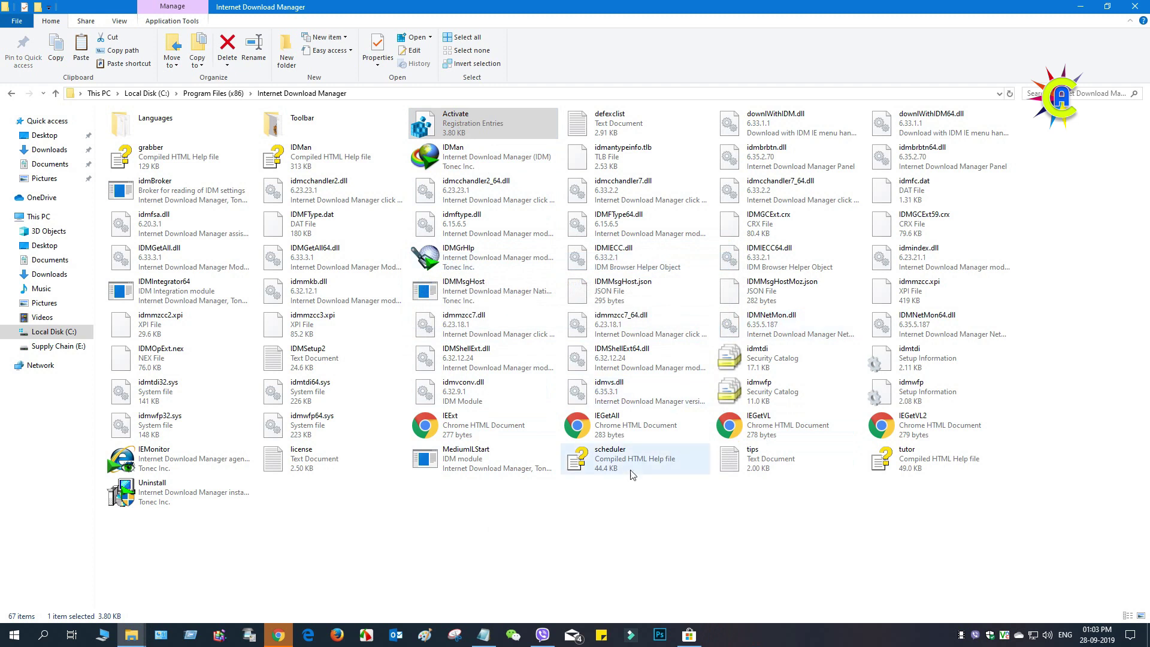
Switch to Chrome, enable the IDM Integration Module extension, hide its toolbar icon and close its welcome page
click(278, 634)
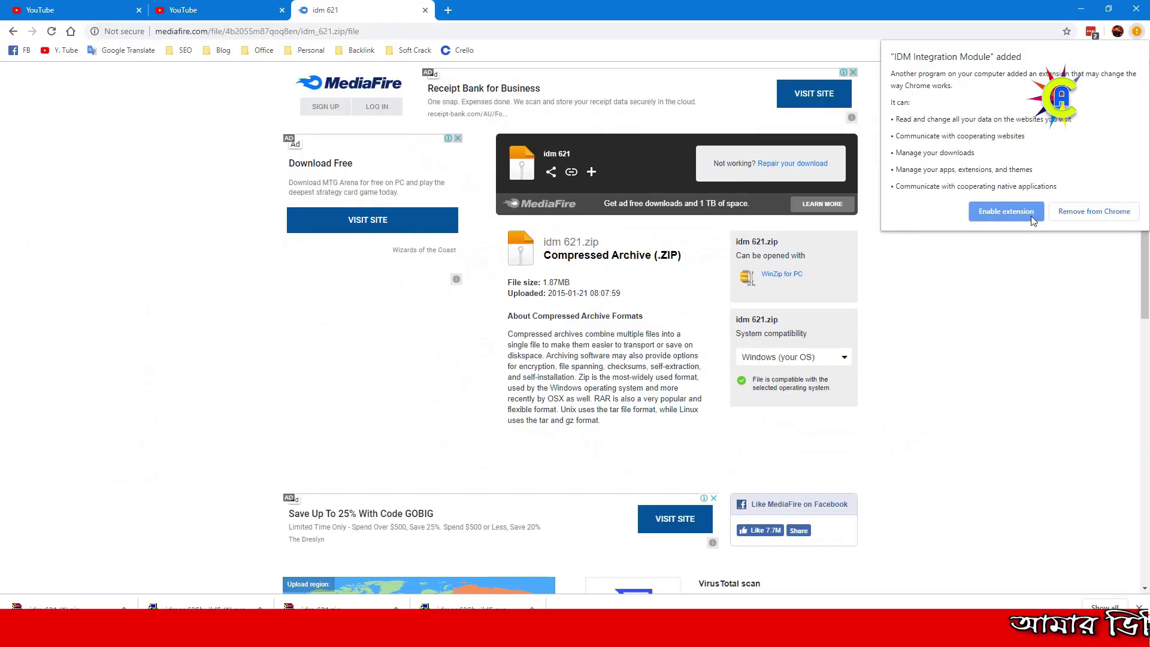
click(1006, 217)
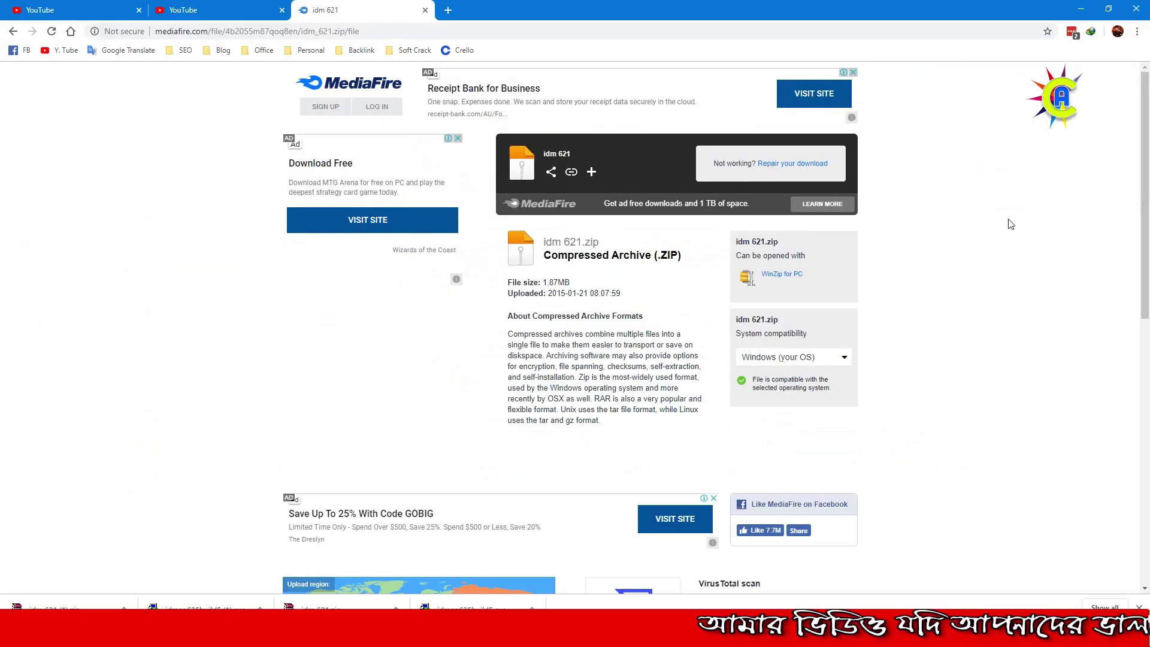
right_click(1091, 34)
click(1090, 114)
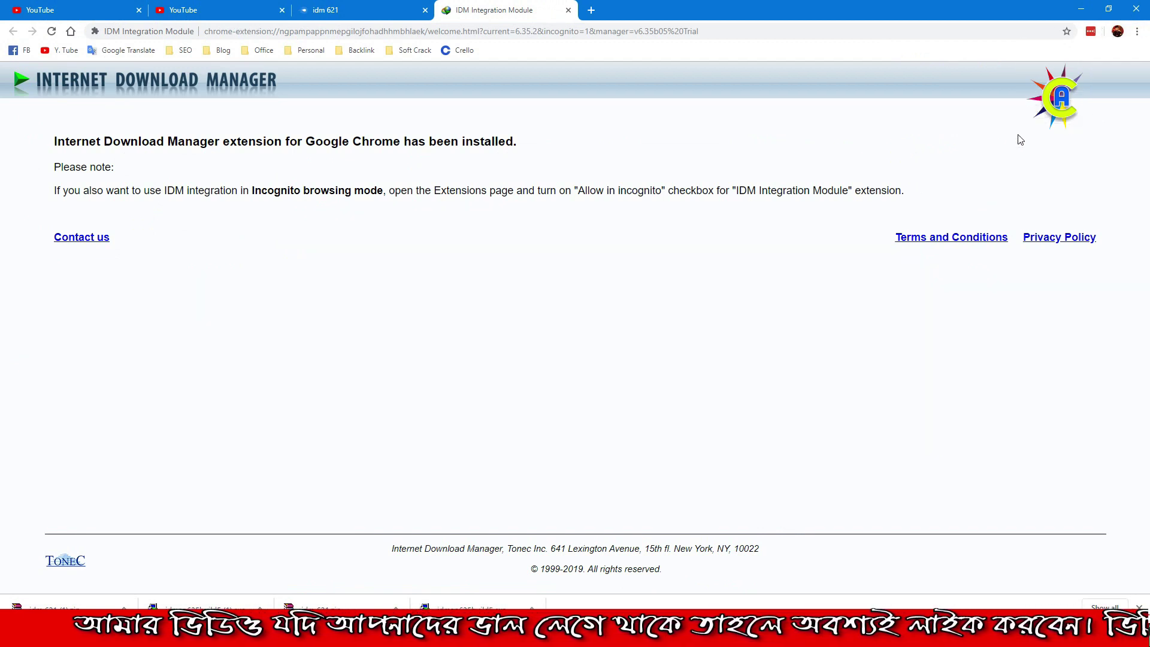
click(568, 10)
Launch Internet Download Manager from the installed apps list and dismiss the Firefox browser integration notice
click(12, 635)
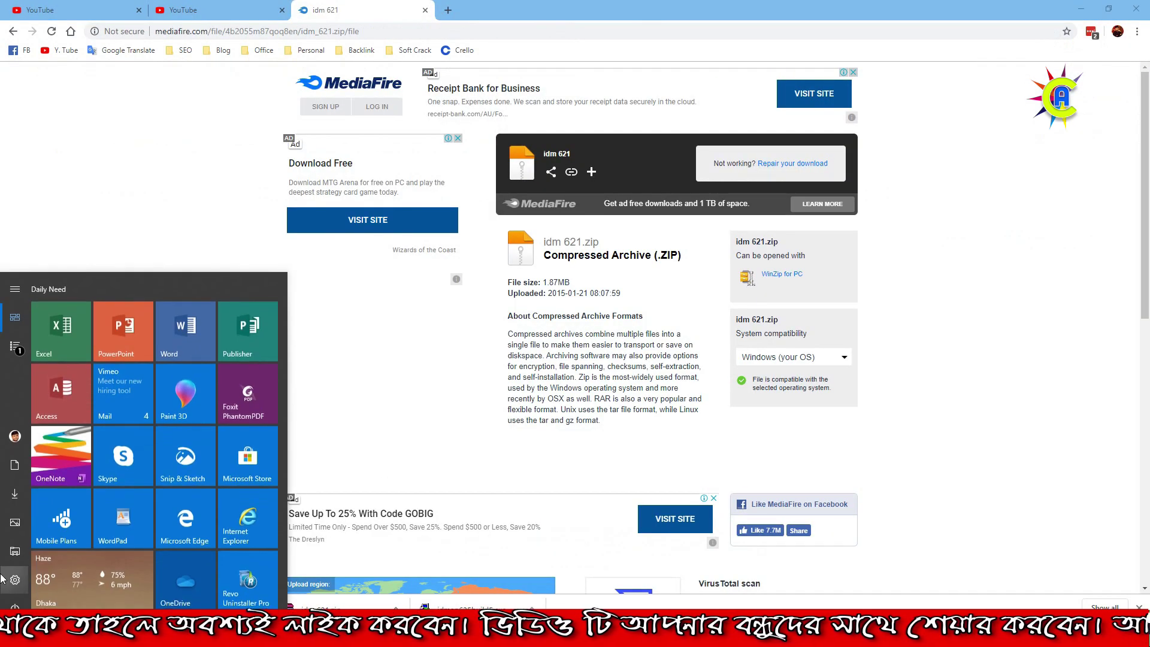
click(15, 346)
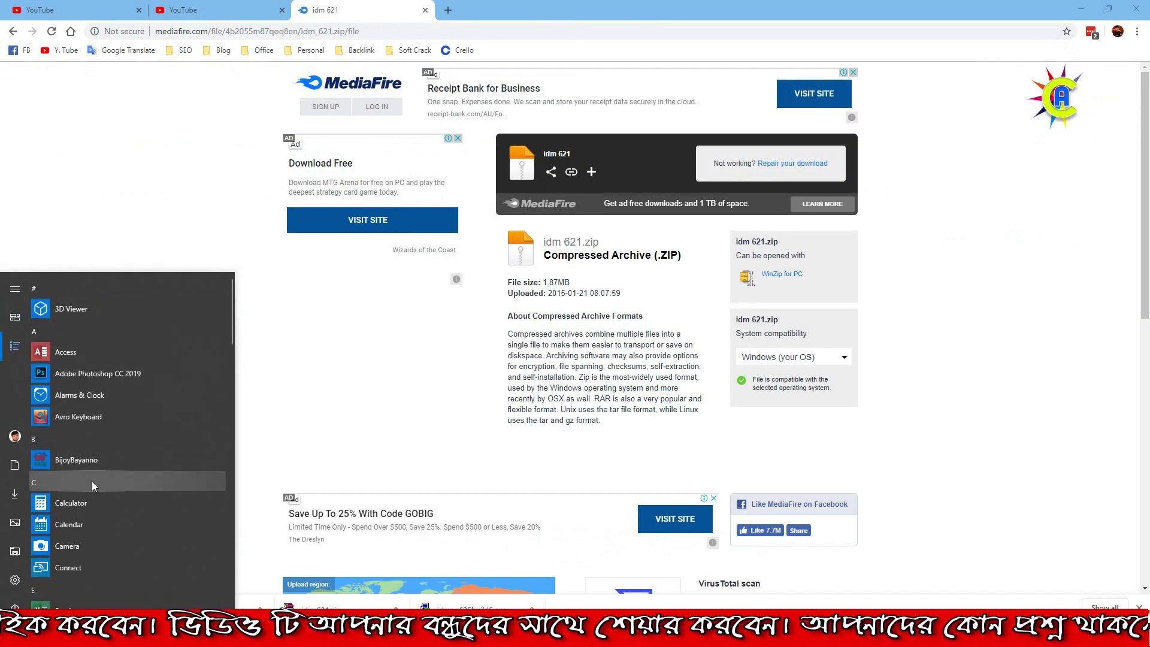
scroll(93, 481, down, 10)
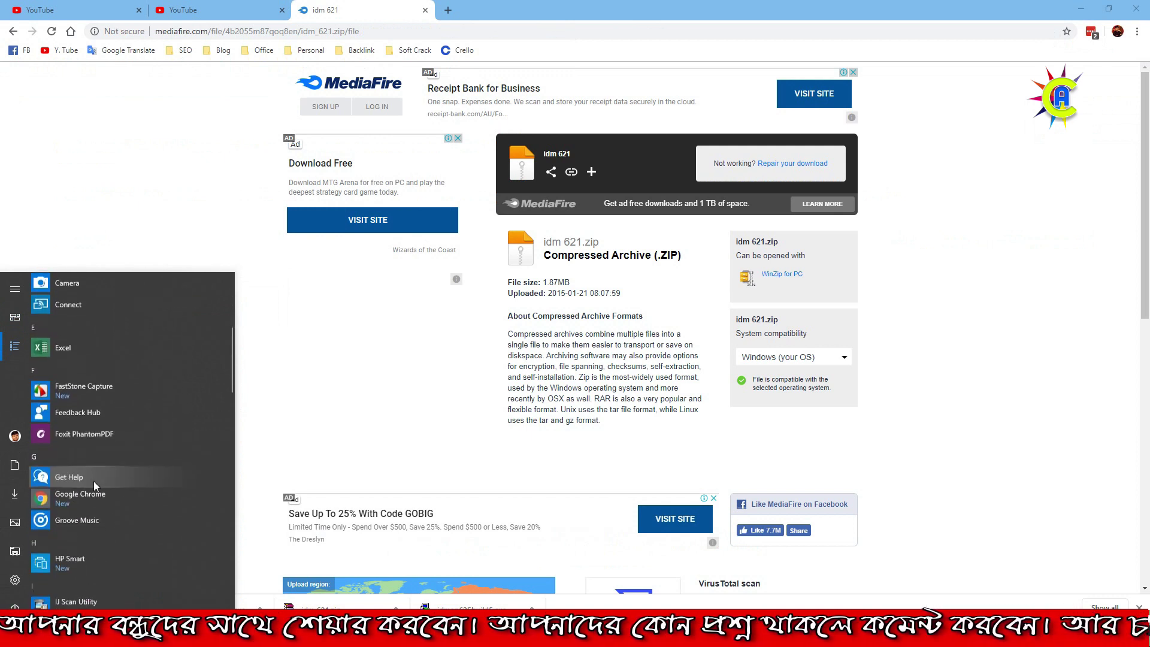
scroll(93, 480, down, 3)
click(120, 388)
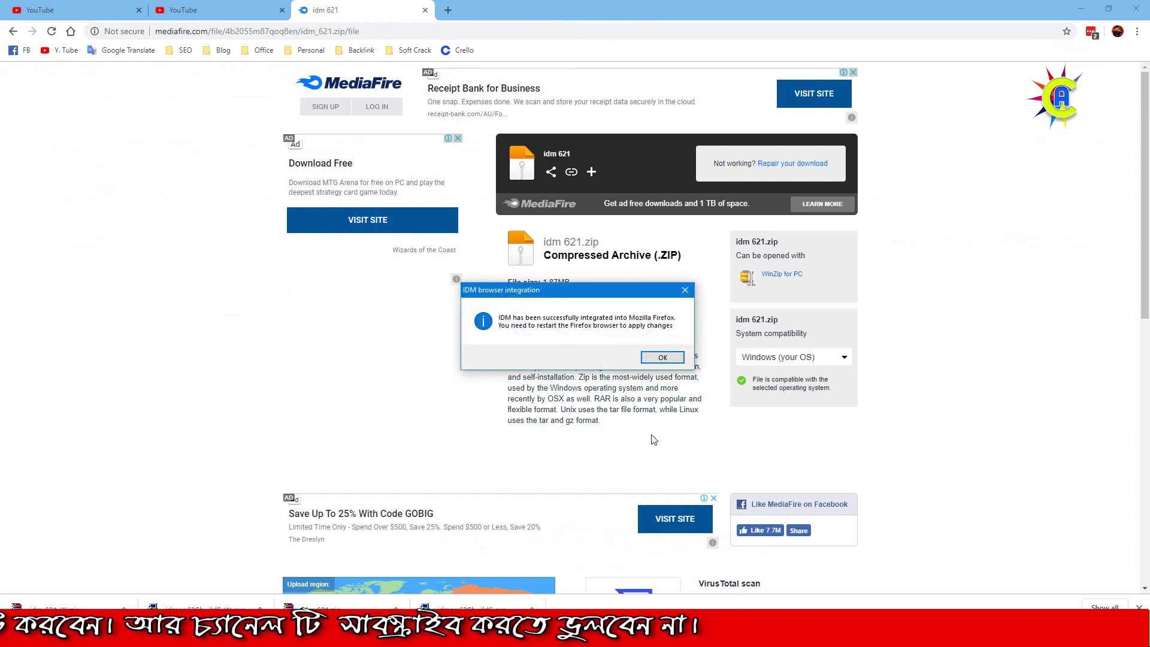
click(662, 357)
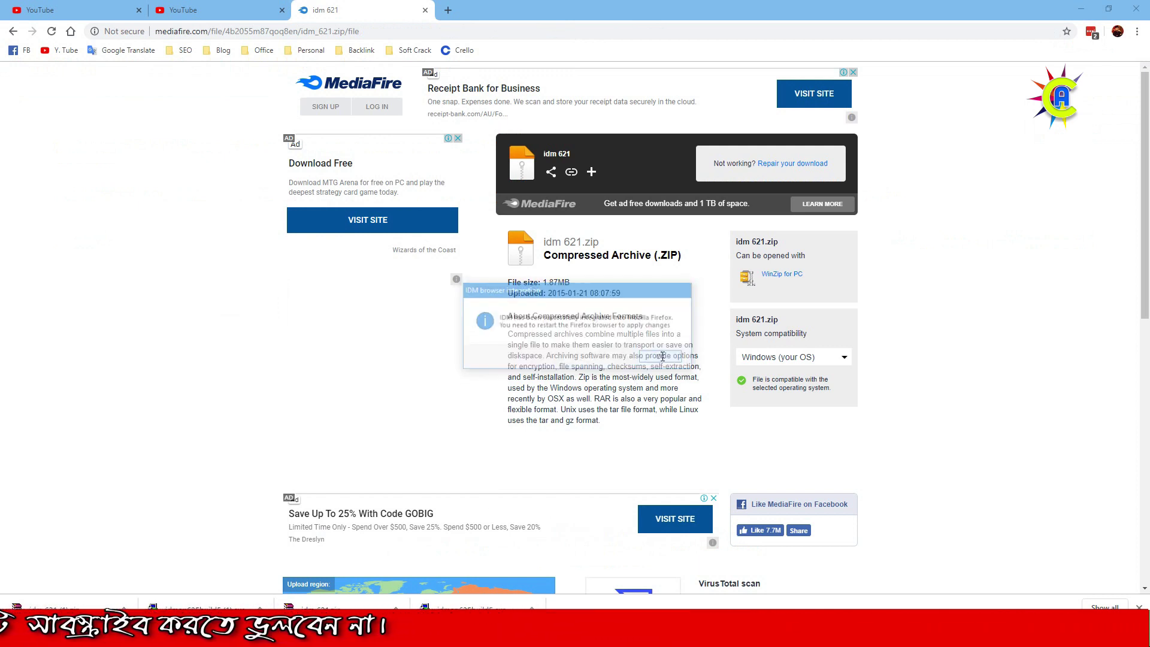
Check the registration options and the Finished downloads category in Internet Download Manager
click(493, 197)
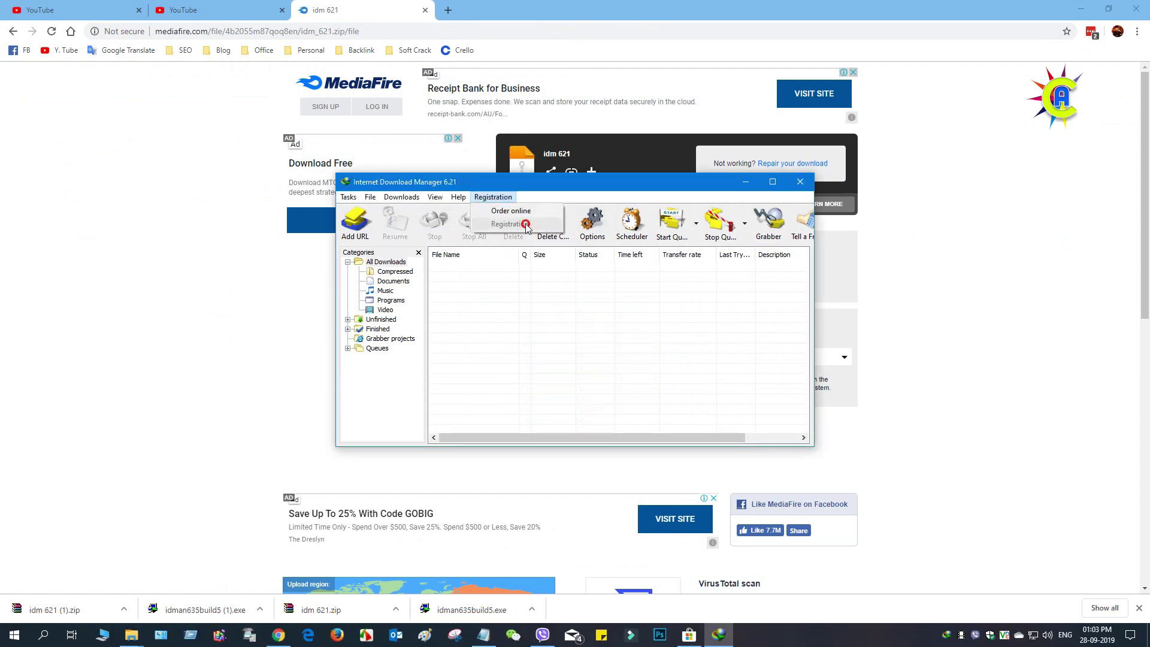
click(616, 323)
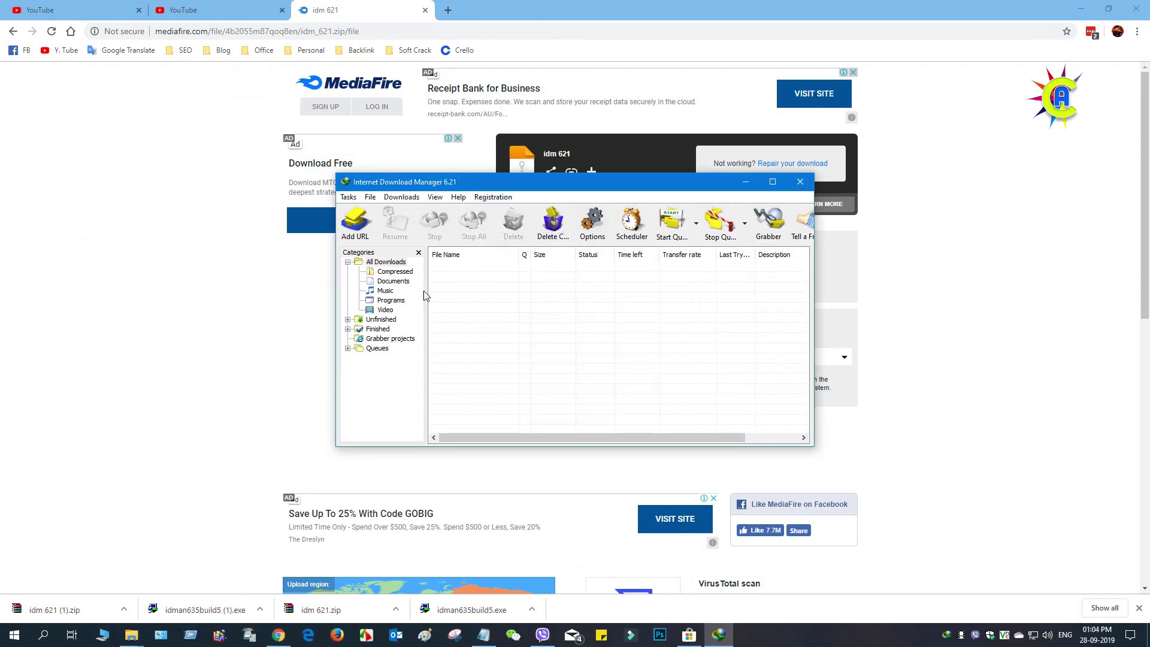
click(379, 329)
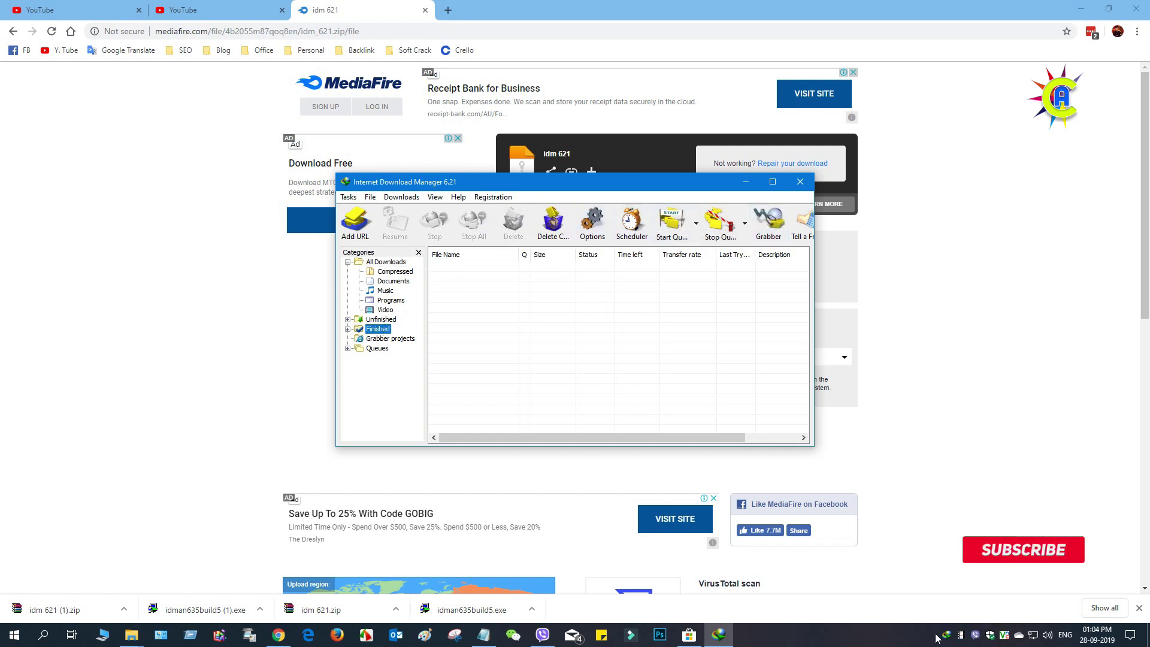
Open the Internet Download Manager options and turn off download capture for Apple Safari
click(401, 197)
click(427, 352)
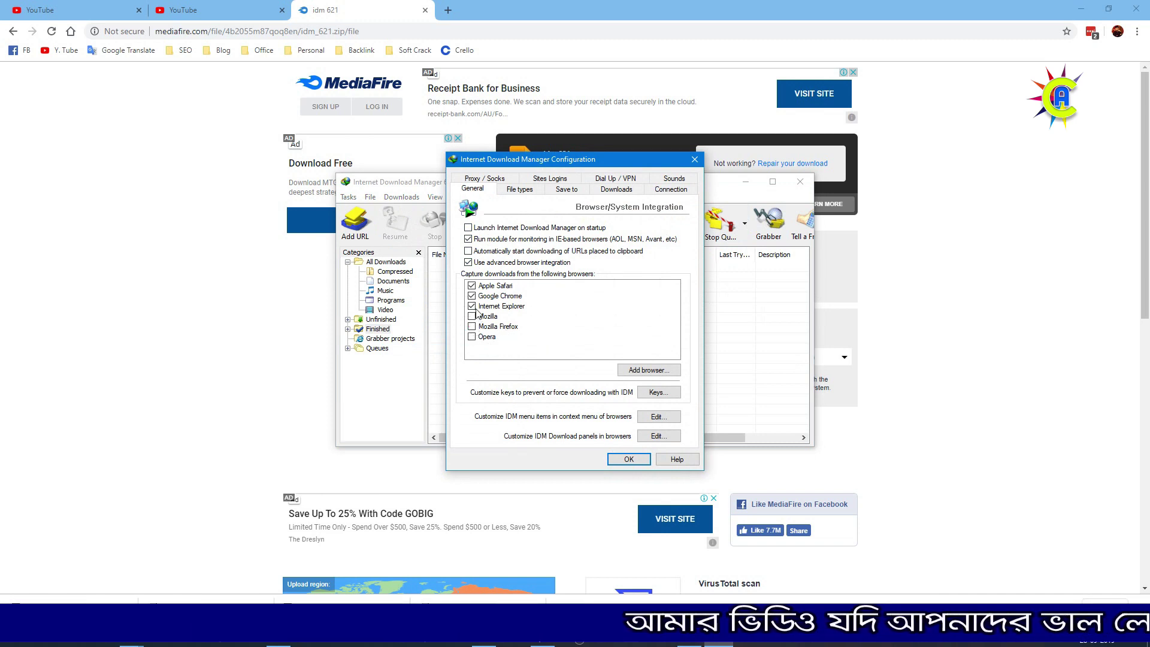
click(471, 286)
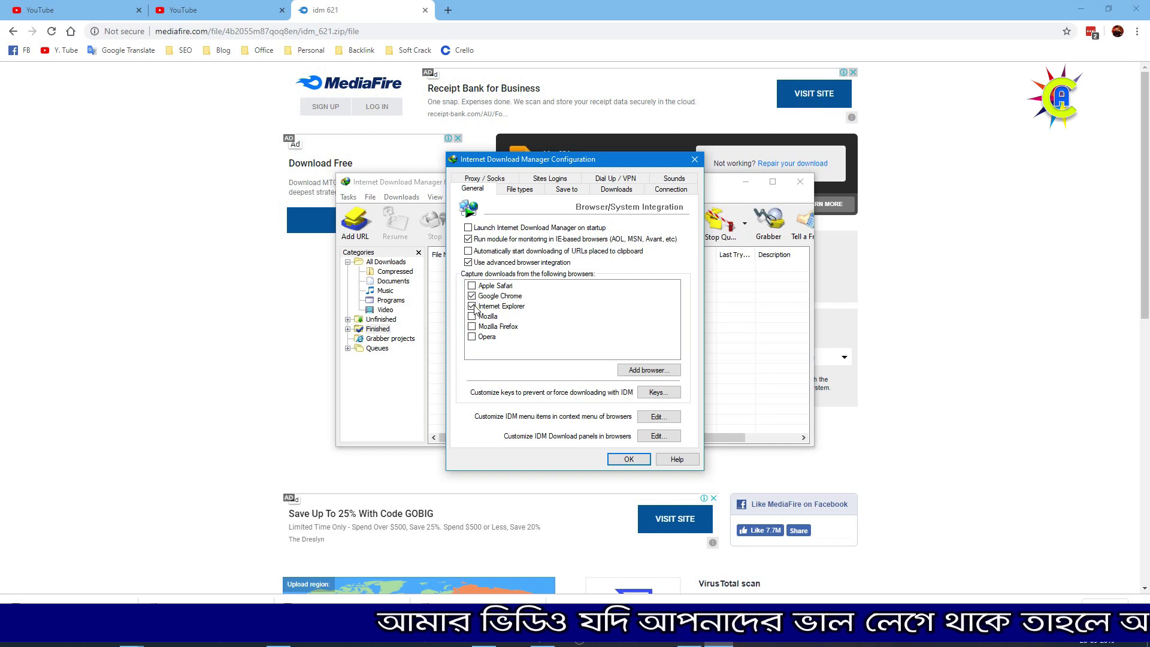
Disable the "Download with IDM" and "Download all links with IDM" items in the browser context menu customization
click(656, 416)
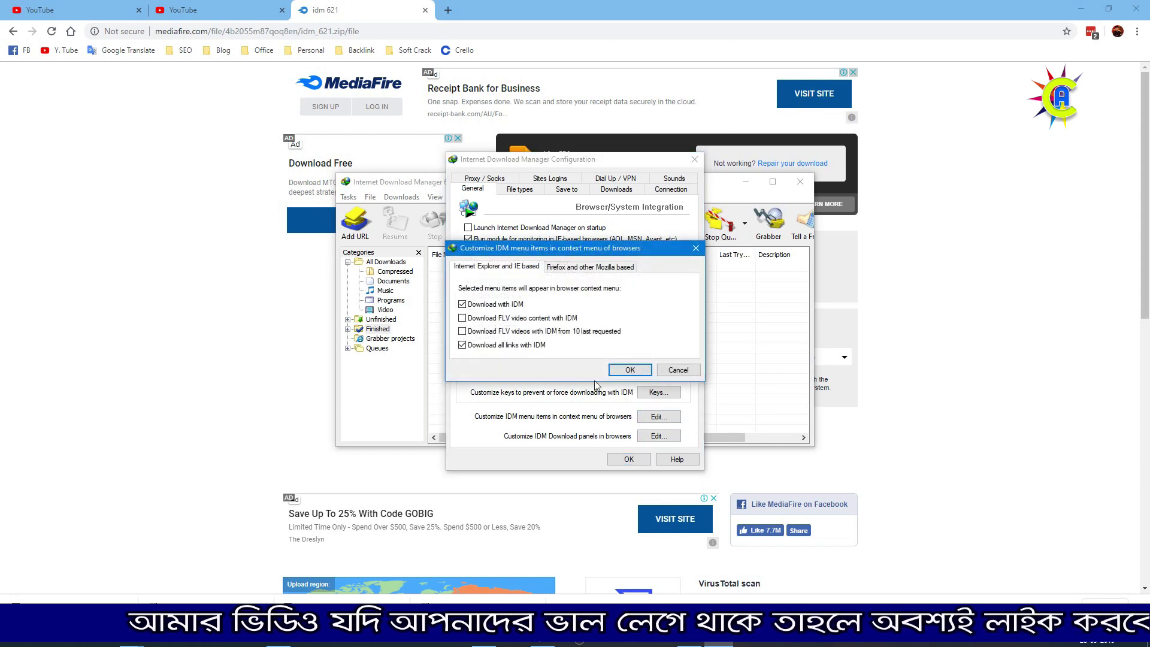
click(576, 269)
click(471, 347)
click(488, 267)
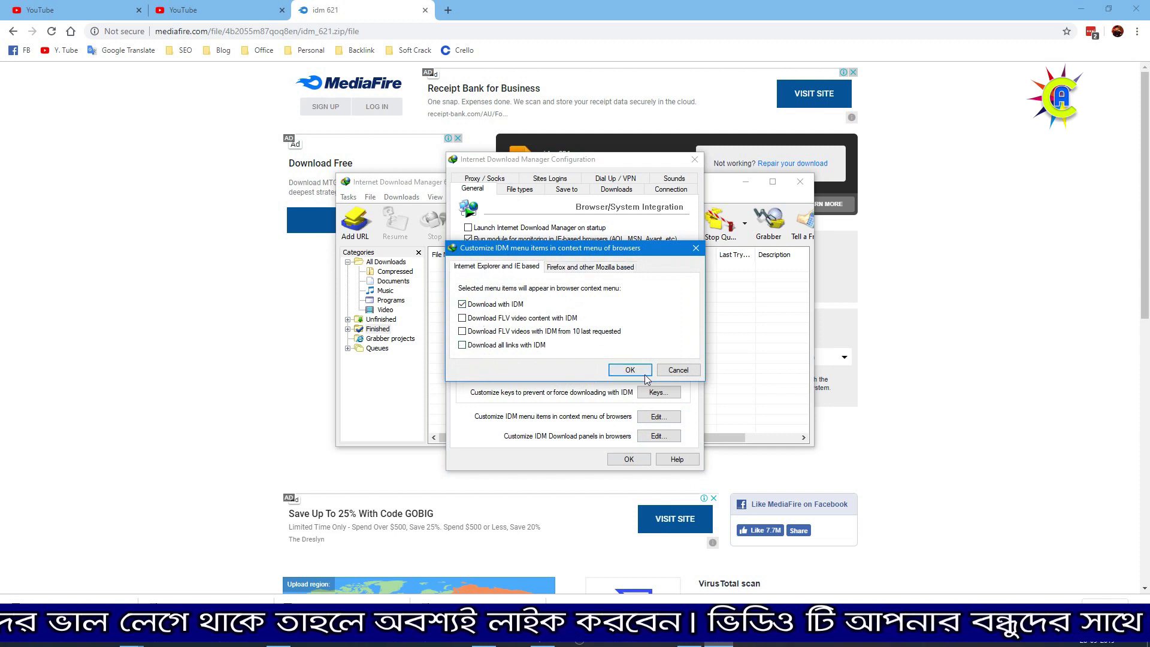
click(490, 305)
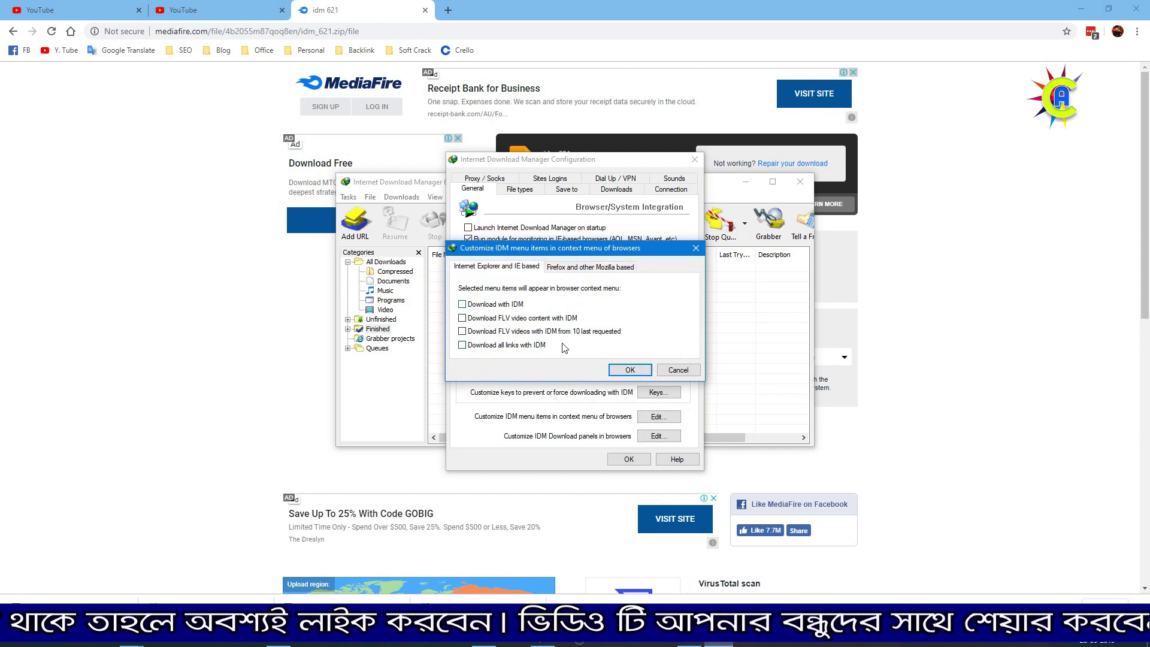
click(629, 369)
click(646, 342)
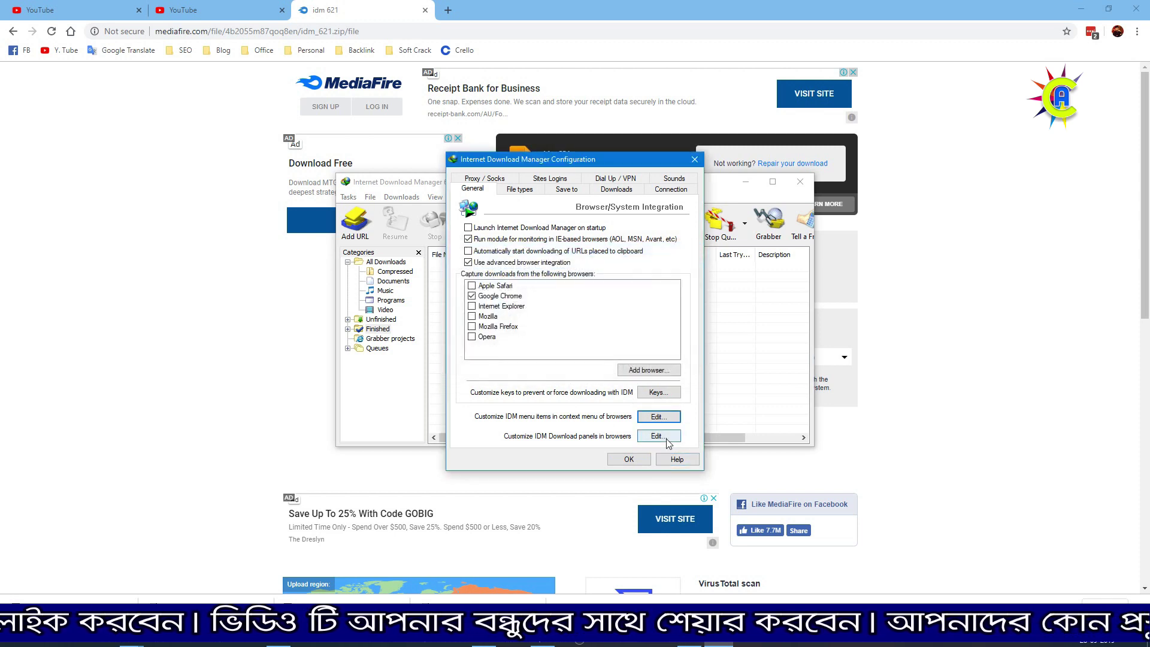
Customize the IDM download panels in browsers, setting the panel view for selected files to Mini mode
click(662, 435)
click(453, 425)
click(479, 404)
click(521, 187)
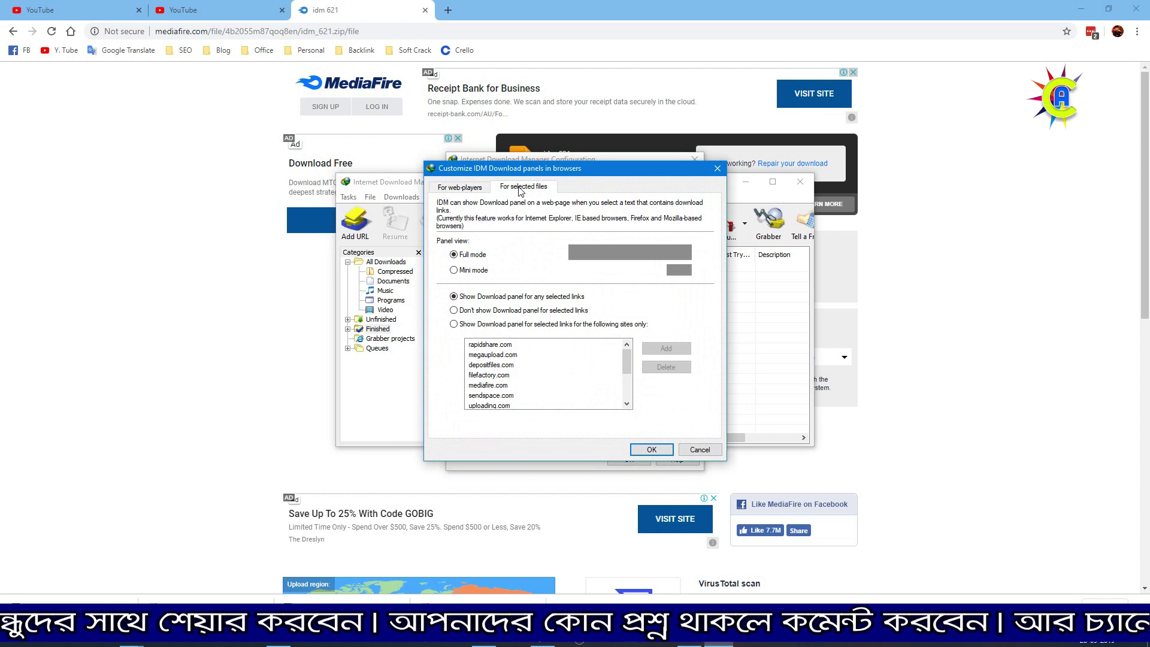
click(470, 271)
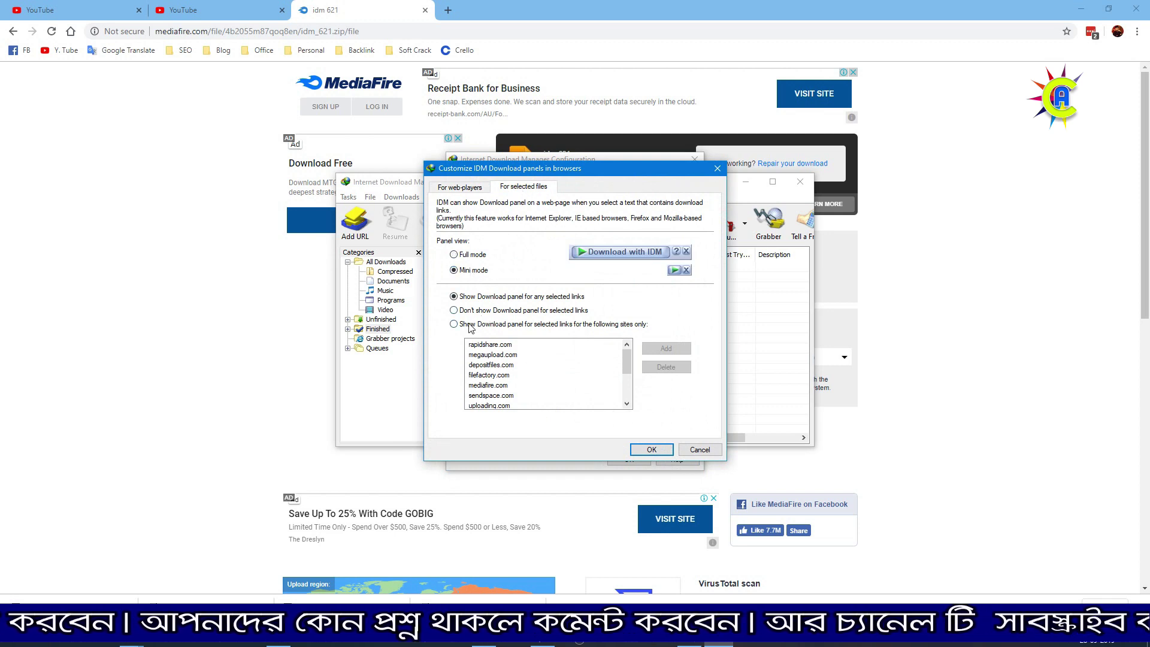
click(651, 450)
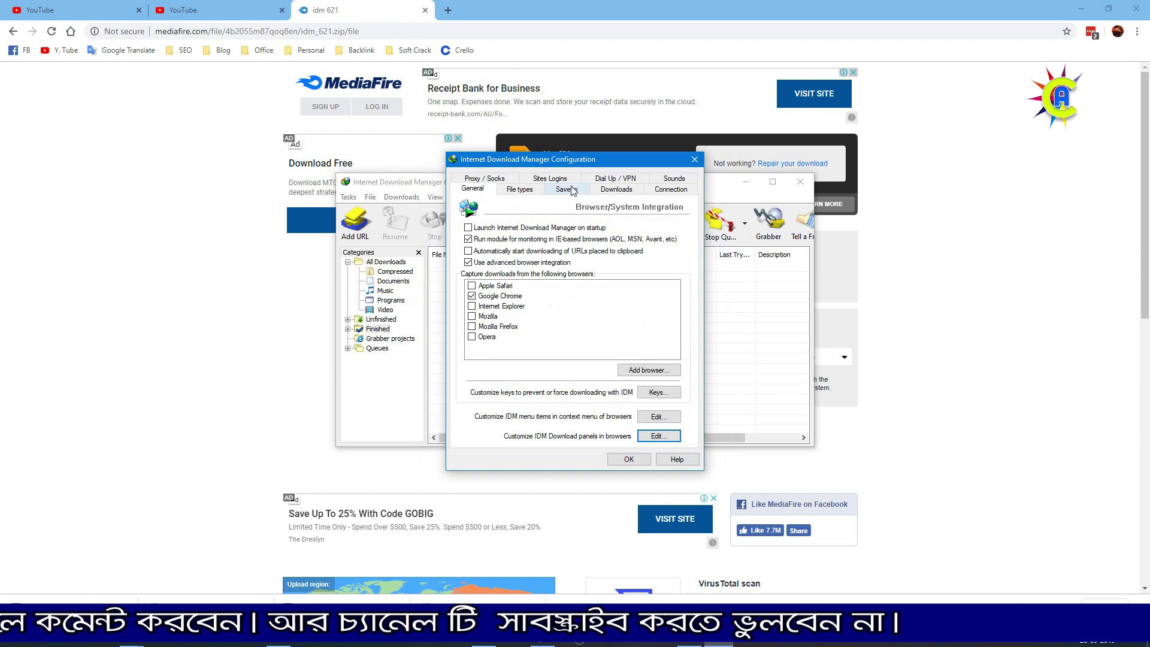
Set the connection type to the High speed direct connection (Ethernet/Cable) / Wi-Fi / Mobile 4G option and save the configuration
click(538, 189)
click(566, 190)
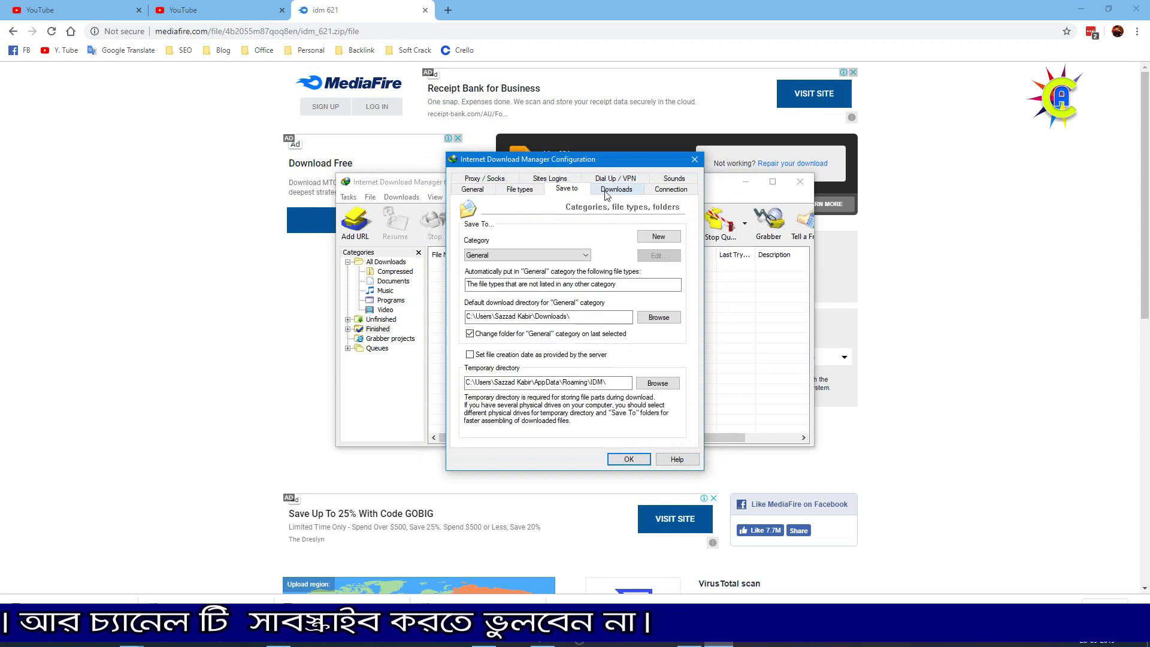
click(615, 191)
click(666, 189)
click(677, 240)
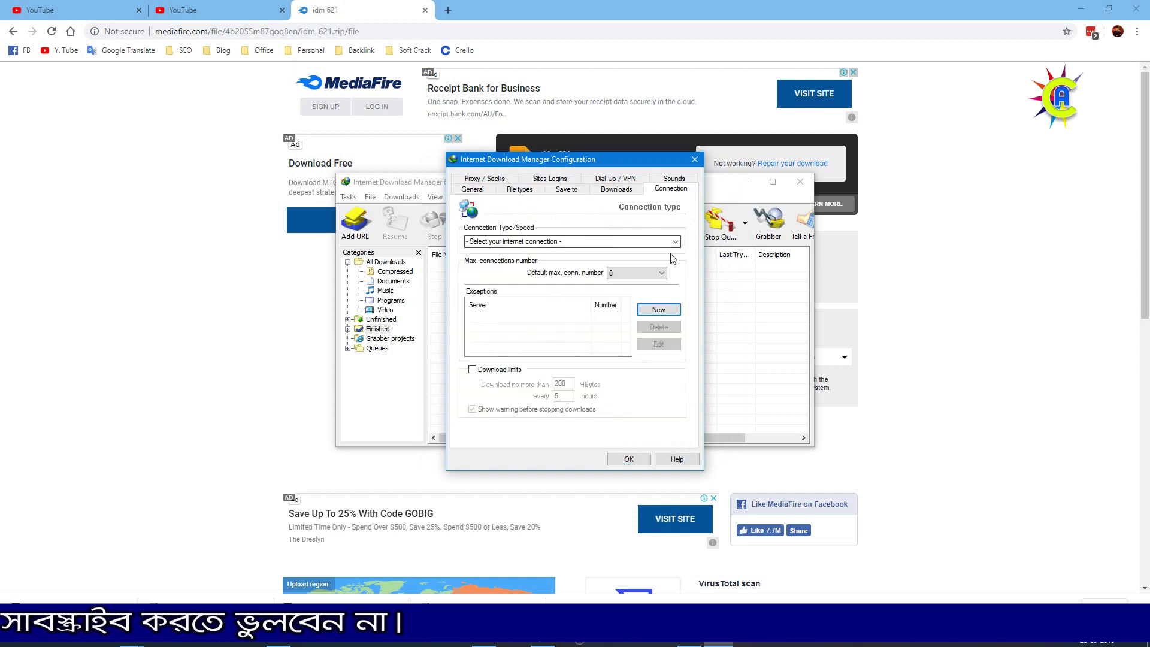
click(626, 272)
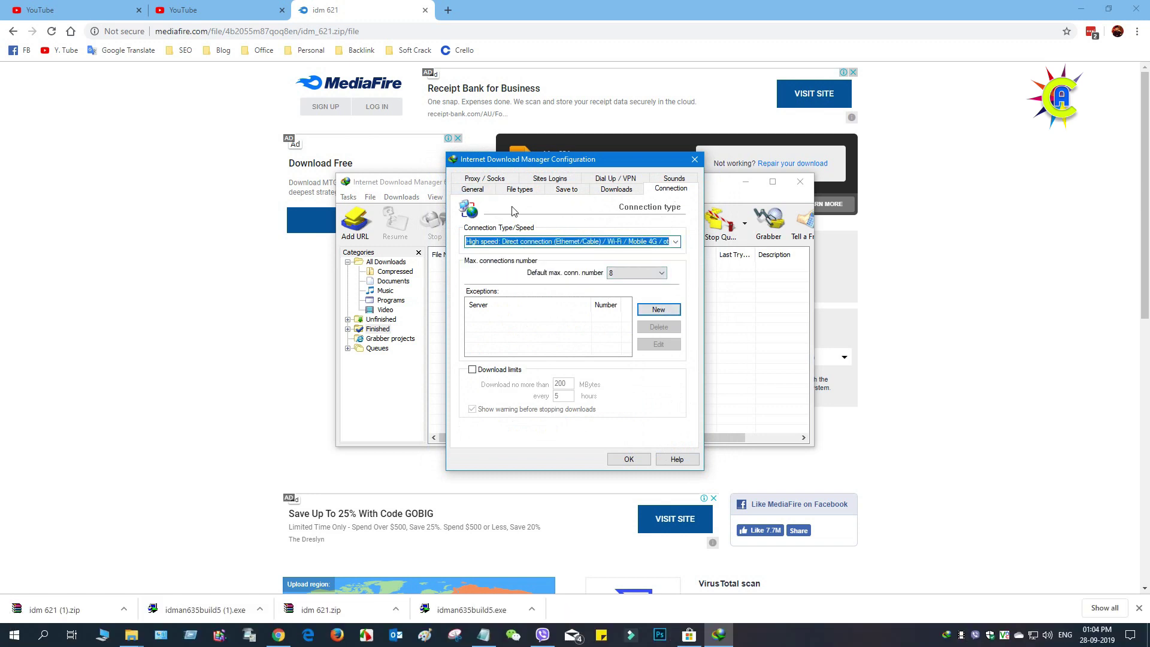
click(626, 459)
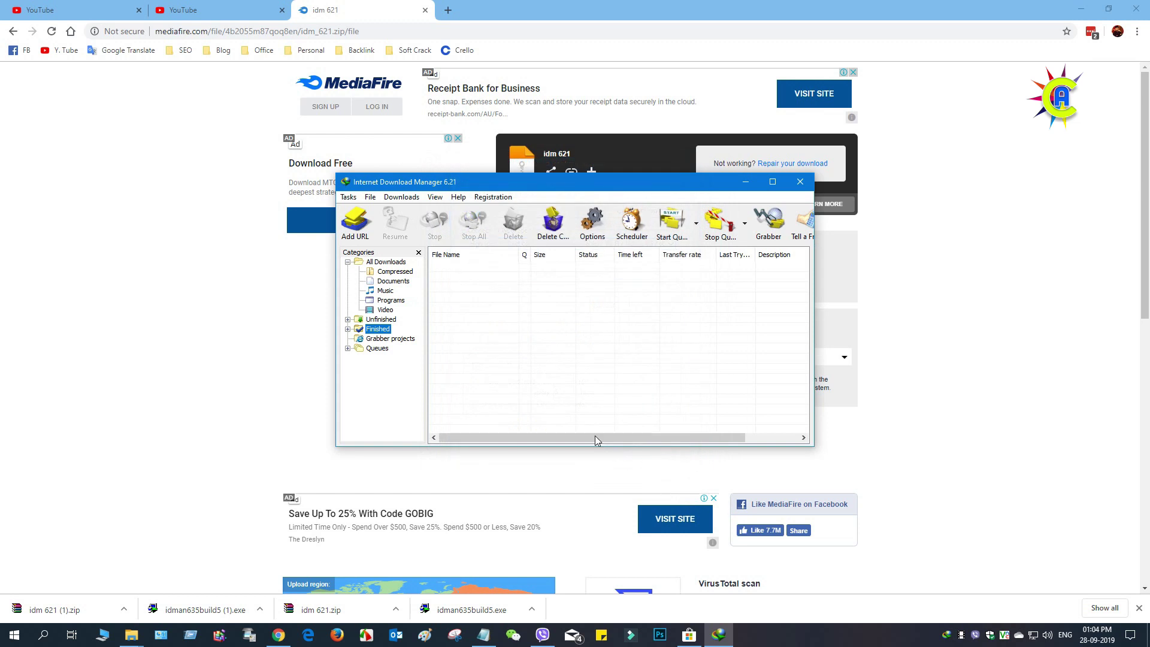
click(456, 199)
click(458, 198)
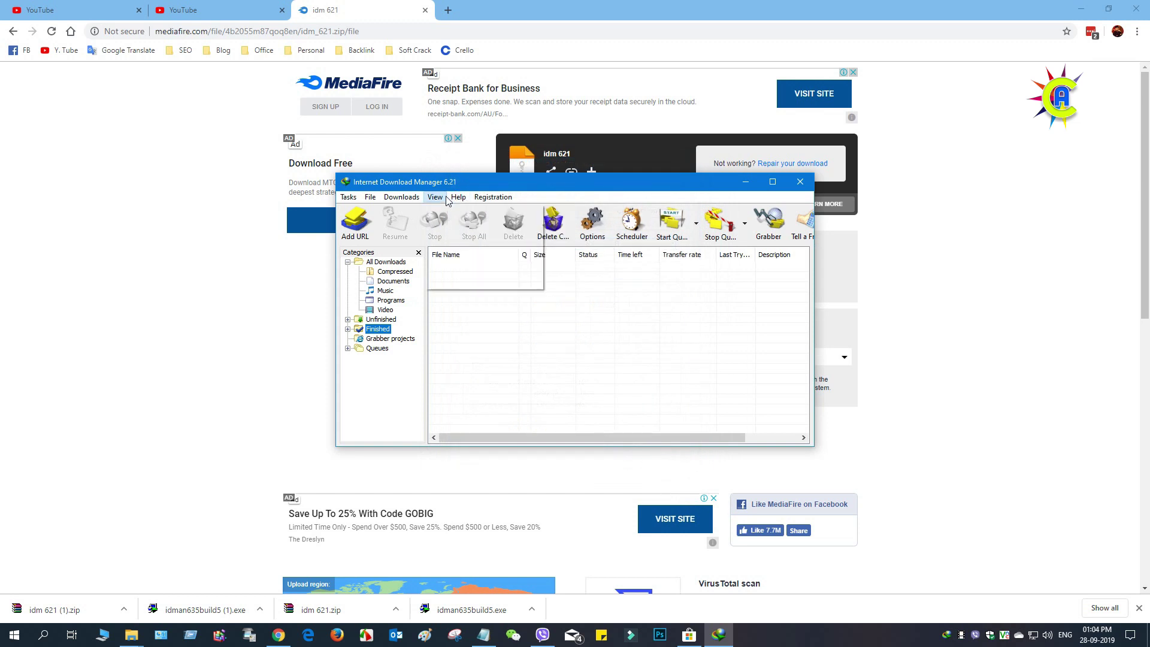
click(402, 197)
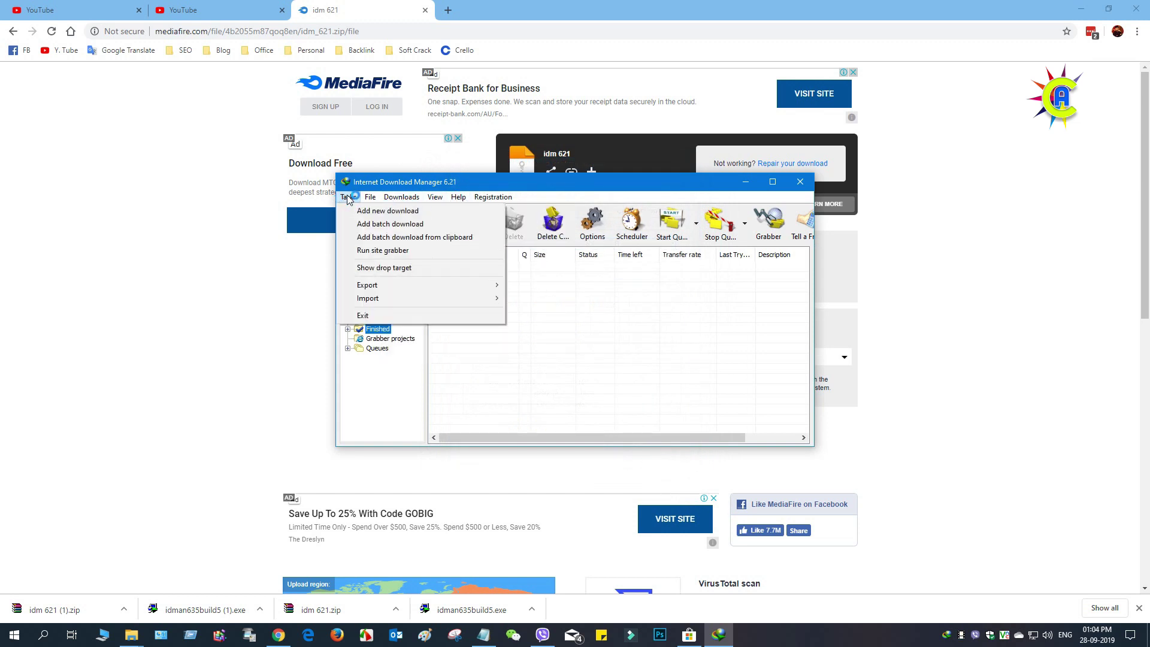
click(401, 197)
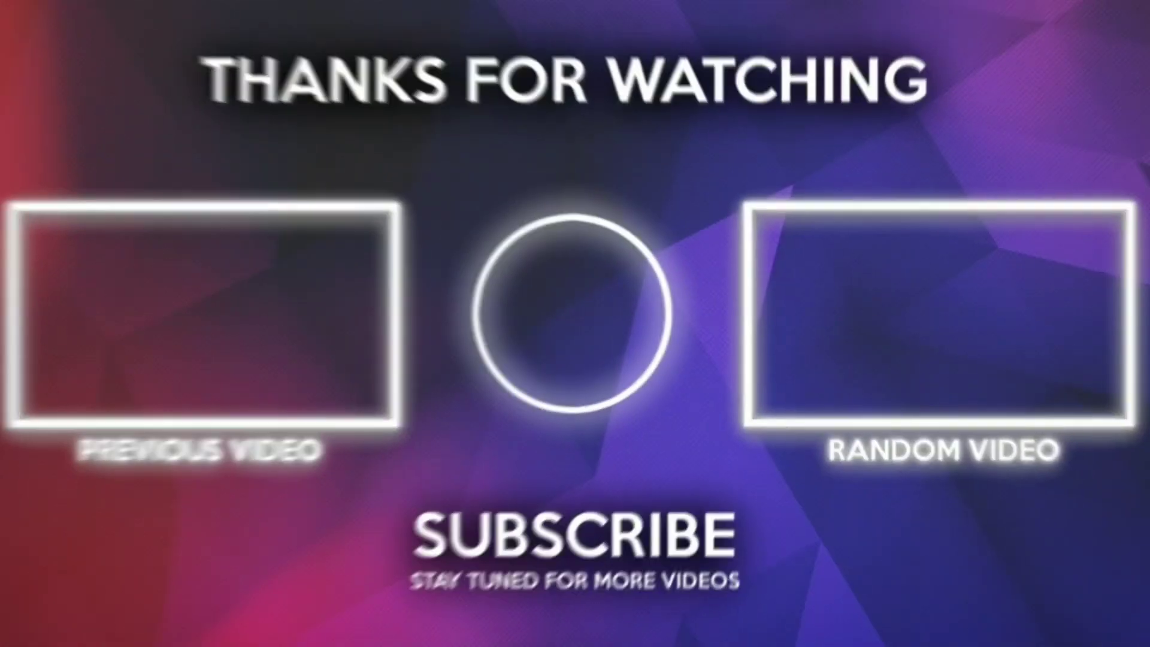